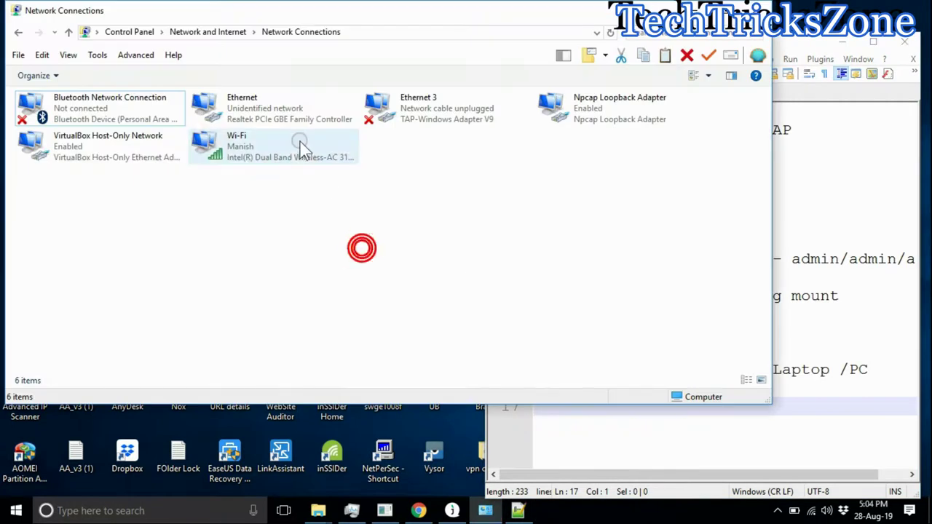
Step: Set the Ethernet adapter's IPv4 to static 192.168.1.20 with mask 255.255.255.0 and confirm
{"action": "left_click", "coordinate": [315, 241]}
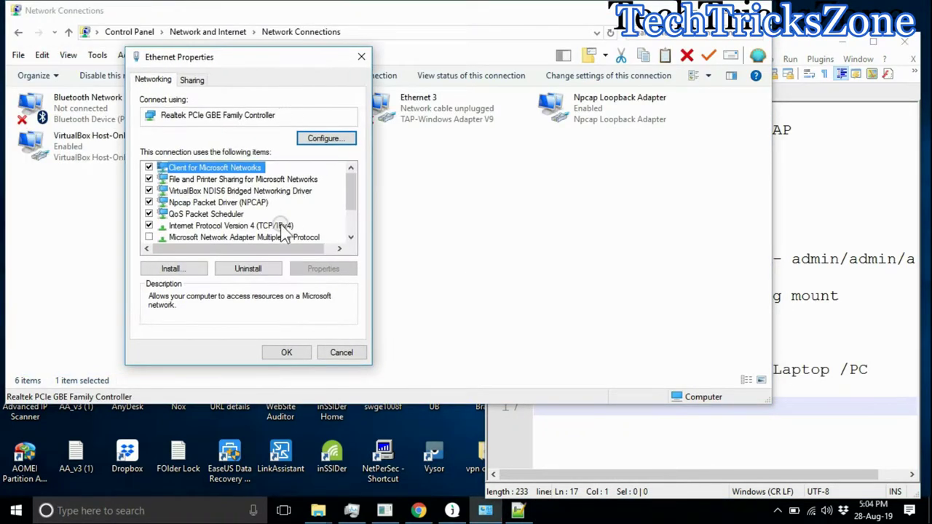
{"action": "double_click", "coordinate": [275, 228]}
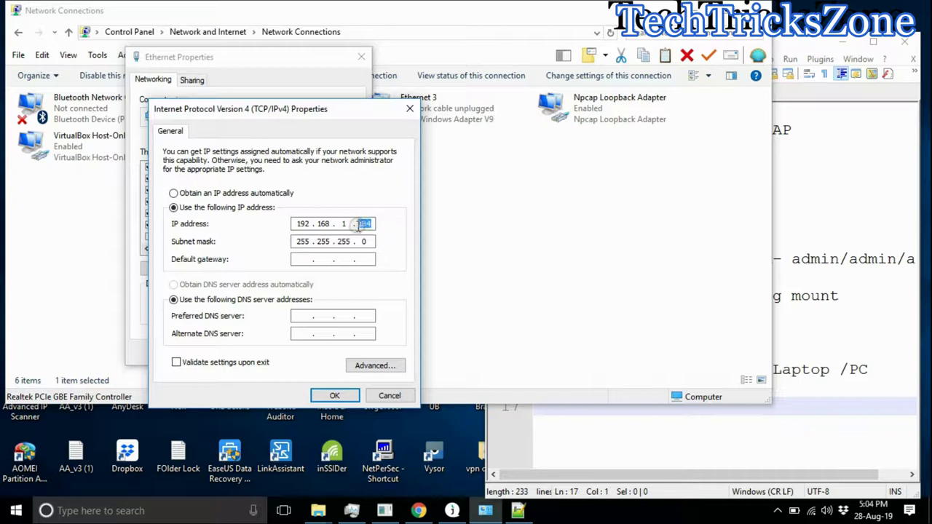
{"action": "type", "text": "0"}
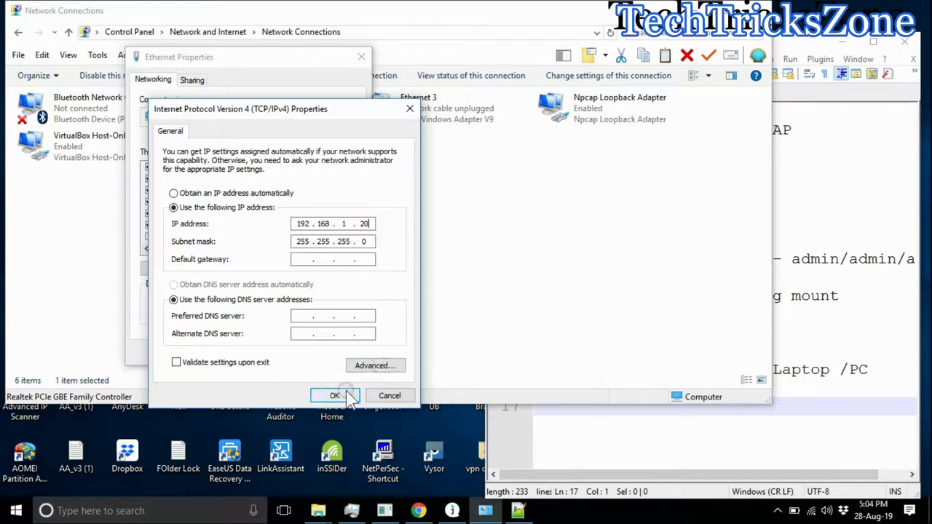
{"action": "left_click", "coordinate": [334, 395]}
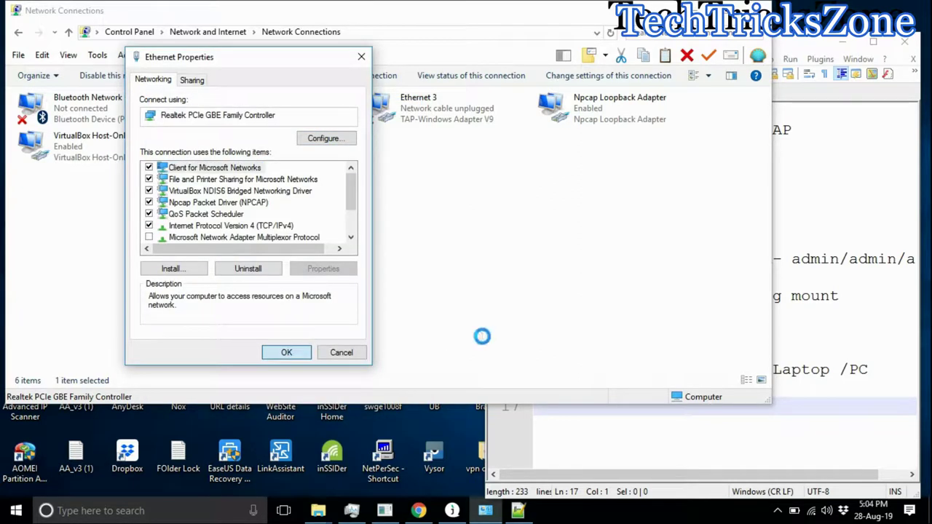
{"action": "key", "text": "Return"}
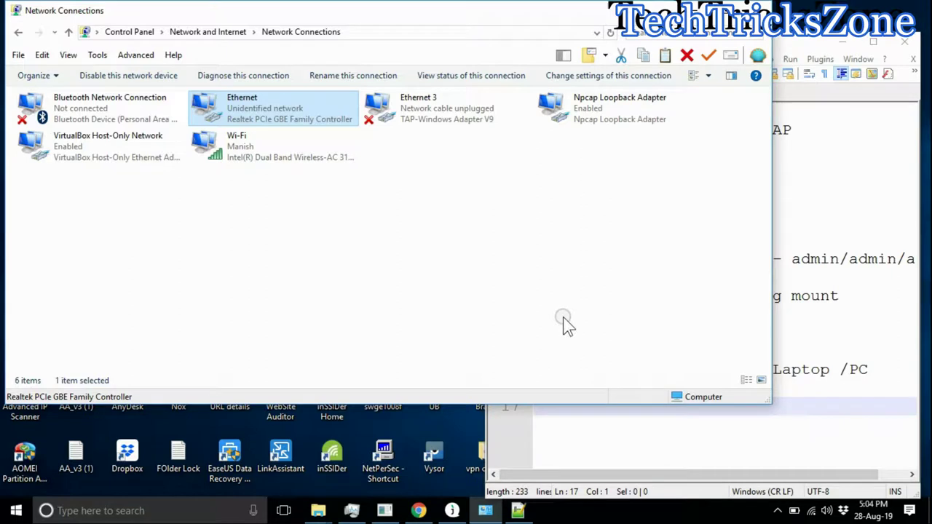
{"action": "right_click", "coordinate": [291, 162]}
Step: Dismiss the Wi-Fi menu, put Network Connections away and return to the notes
{"action": "left_click", "coordinate": [334, 173]}
{"action": "left_click", "coordinate": [697, 10]}
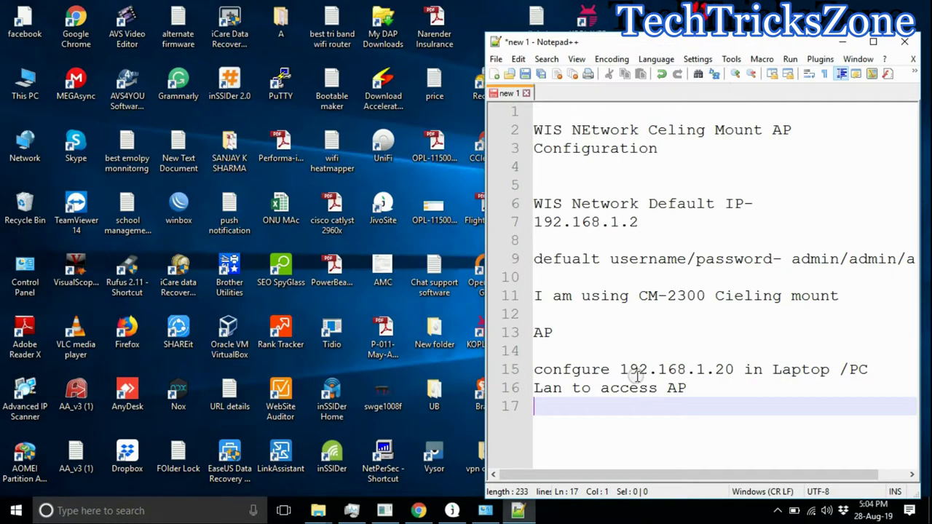
{"action": "left_click", "coordinate": [715, 418]}
Step: Run the continuous ping 'ping 192.168.1.2 -t' in Command Prompt
{"action": "key", "text": "super+r"}
{"action": "type", "text": "cmd"}
{"action": "key", "text": "Return"}
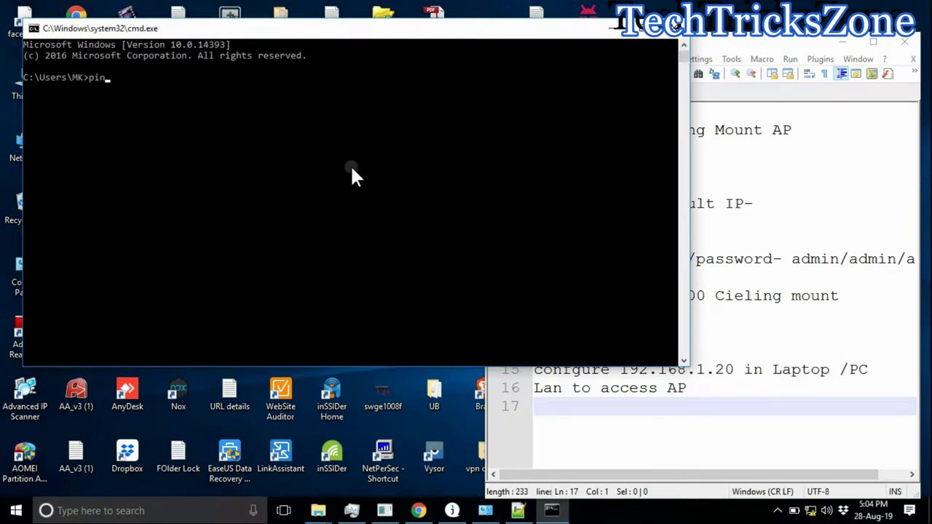
{"action": "type", "text": "ping 192.168.1.2 -t"}
{"action": "key", "text": "Return"}
{"action": "left_click", "coordinate": [701, 447]}
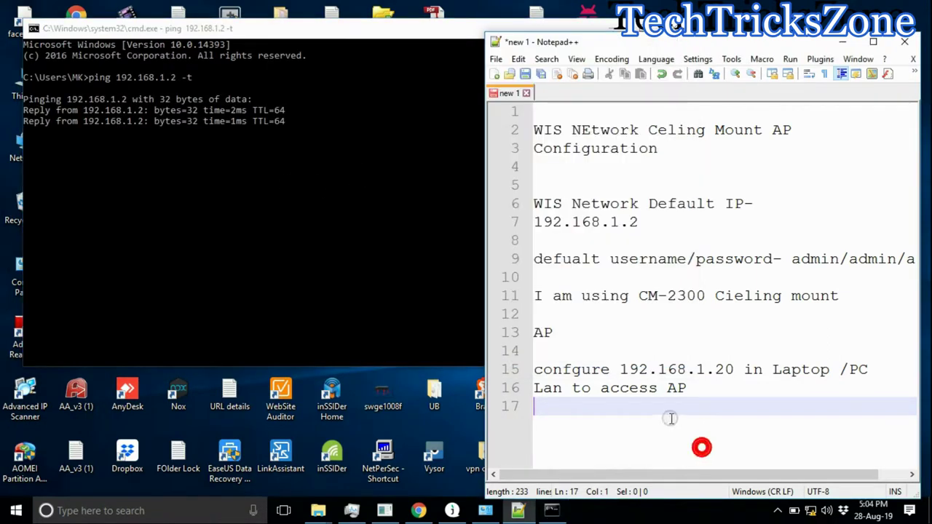
{"action": "key", "text": "Return"}
{"action": "key", "text": "Return"}
{"action": "key", "text": "Return"}
{"action": "key", "text": "Return"}
{"action": "key", "text": "Return"}
{"action": "key", "text": "Return"}
{"action": "key", "text": "Return"}
{"action": "key", "text": "Return"}
{"action": "key", "text": "Return"}
{"action": "key", "text": "Return"}
{"action": "key", "text": "Return"}
{"action": "key", "text": "Return"}
{"action": "key", "text": "Return"}
{"action": "key", "text": "Return"}
{"action": "key", "text": "Return"}
{"action": "key", "text": "Return"}
Step: Add notes 'WIS AP pinging' and 'now access AP settngs in browser', then minimize the ping window
{"action": "left_click", "coordinate": [573, 199]}
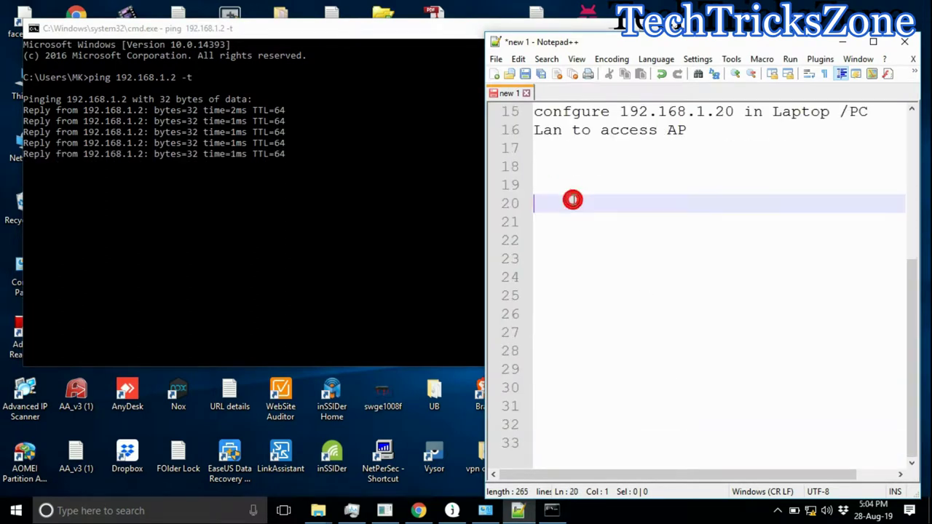
{"action": "type", "text": "W"}
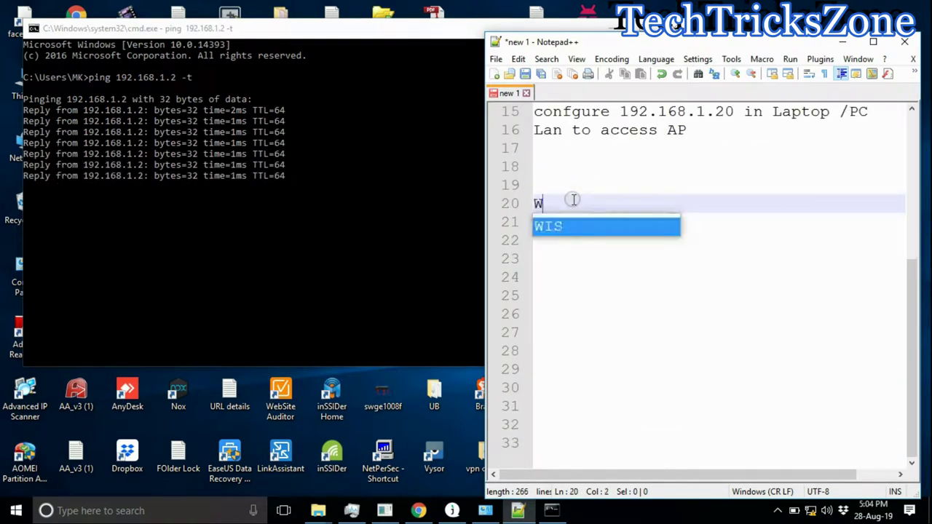
{"action": "type", "text": "IS AP pinging"}
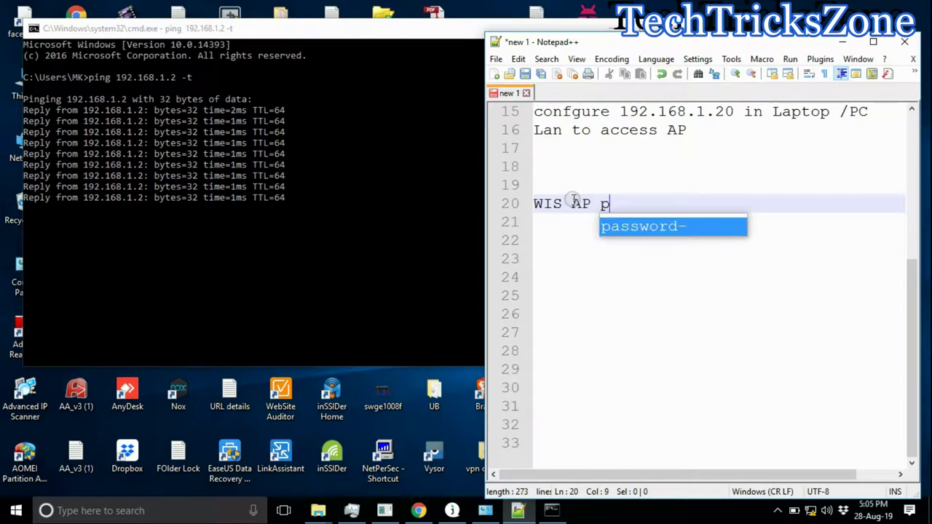
{"action": "key", "text": "Return"}
{"action": "key", "text": "Return"}
{"action": "type", "text": "now access "}
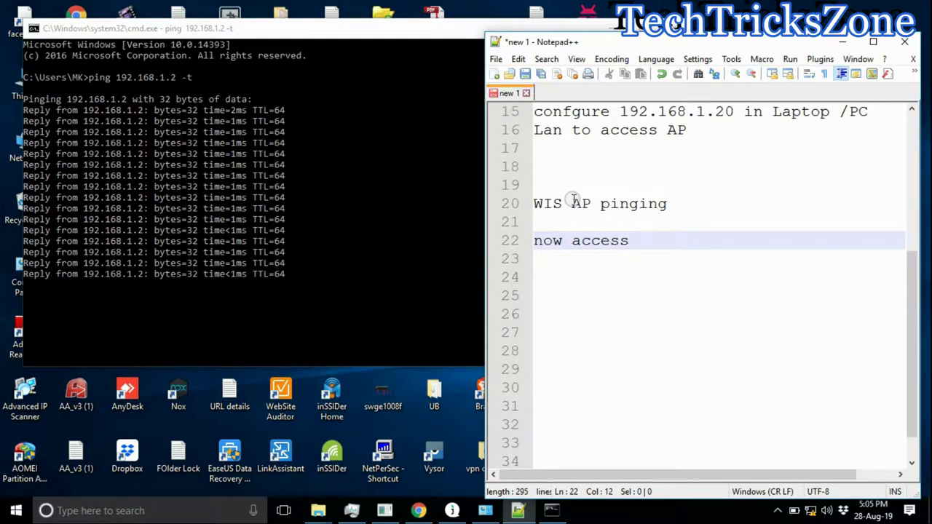
{"action": "type", "text": "AP settngs in browser"}
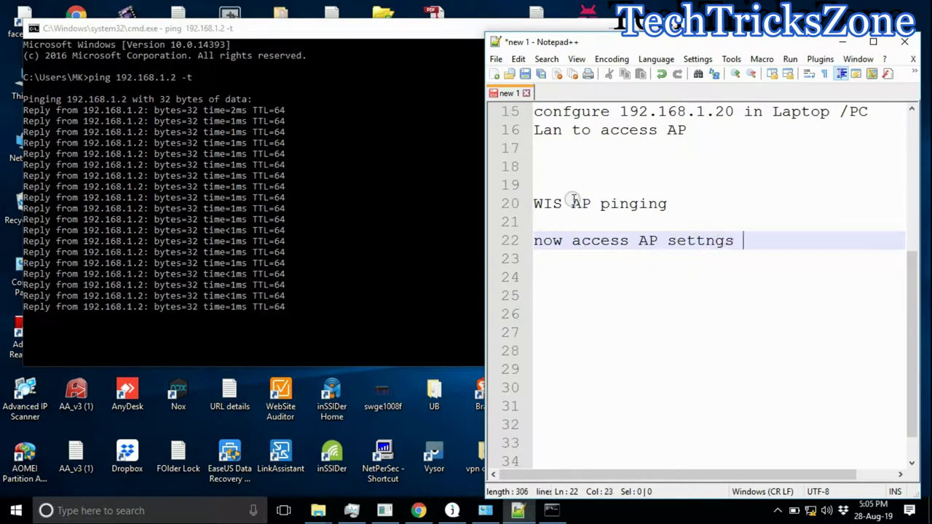
{"action": "key", "text": "Return"}
{"action": "key", "text": "Return"}
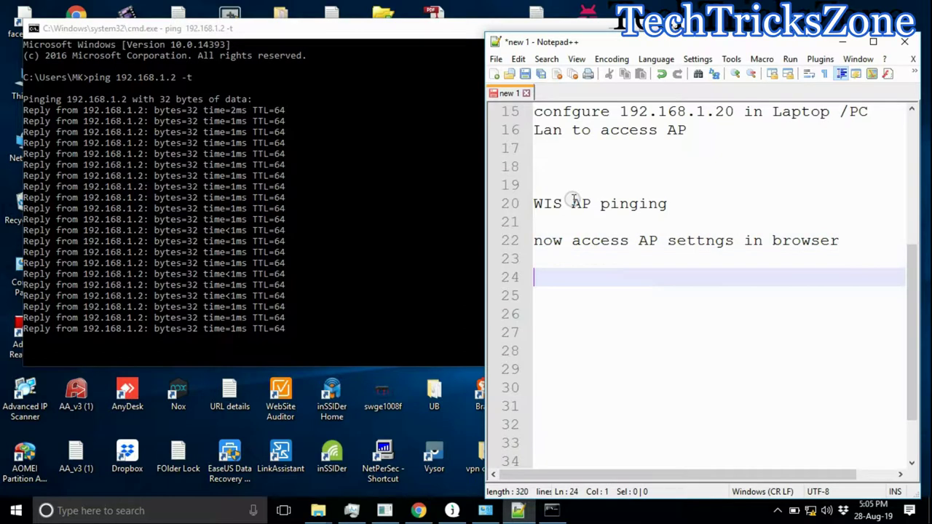
{"action": "left_click", "coordinate": [470, 137]}
{"action": "left_click", "coordinate": [619, 28]}
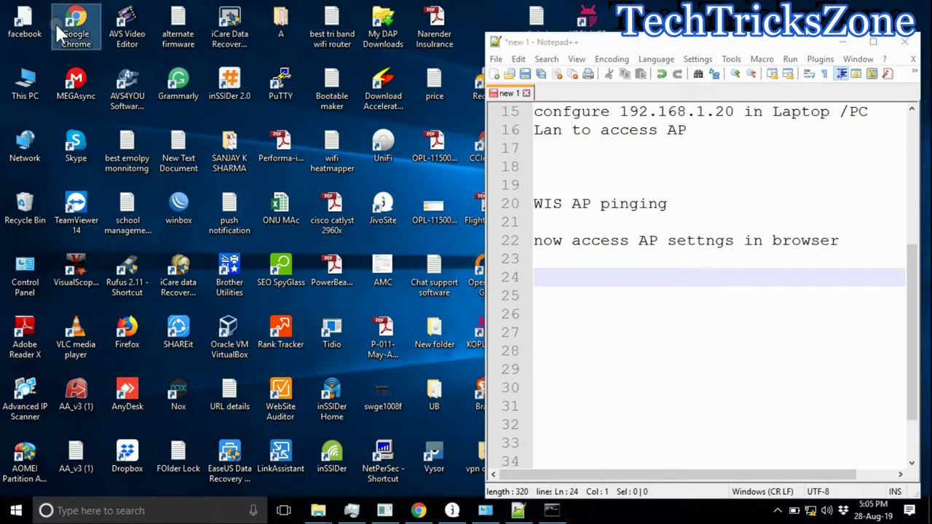
Step: Open 192.168.1.2 in Chrome and enter the login username
{"action": "double_click", "coordinate": [57, 23]}
{"action": "type", "text": "192.168.1.2"}
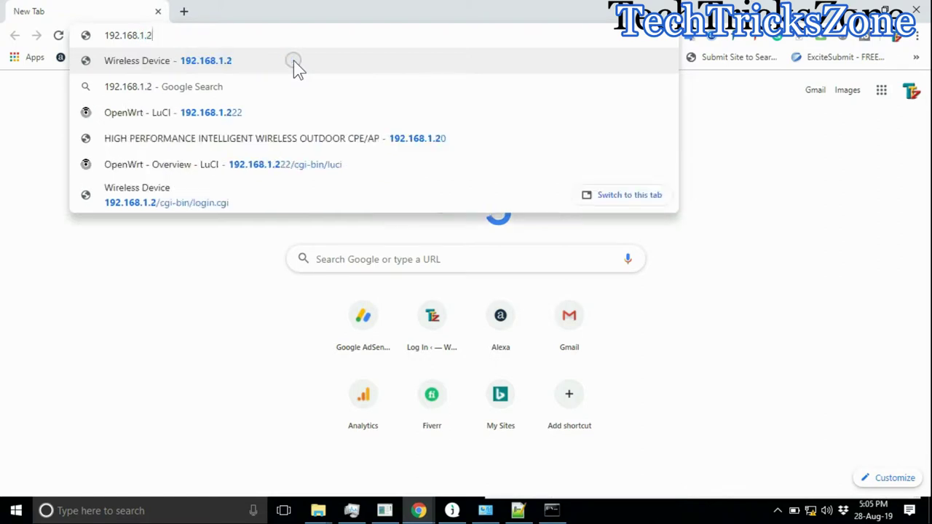
{"action": "key", "text": "Return"}
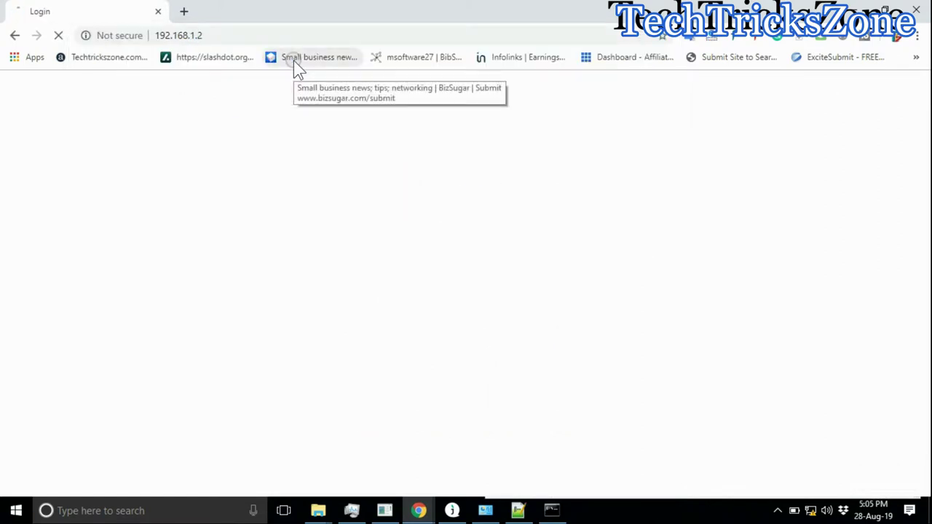
{"action": "type", "text": "admin"}
{"action": "key", "text": "Tab"}
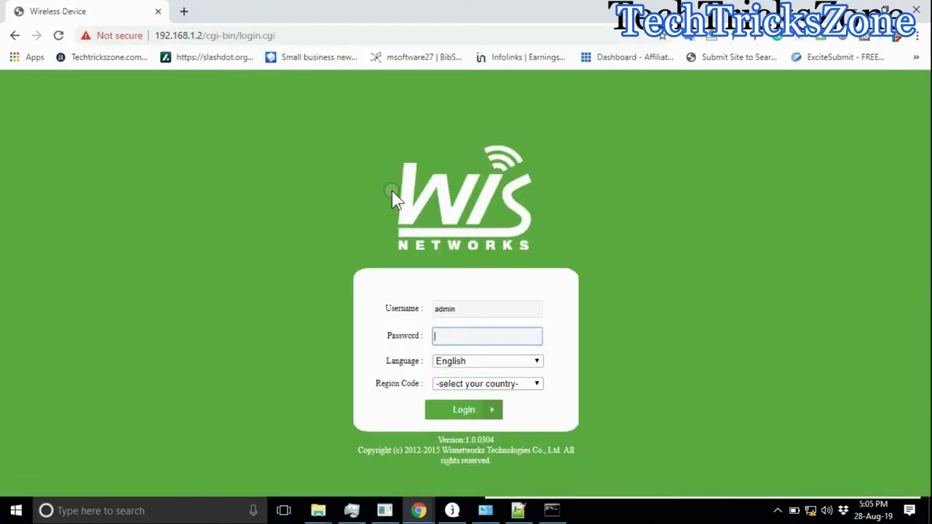
Step: Choose India as the region code and log in to WisOS
{"action": "left_click", "coordinate": [502, 382]}
{"action": "scroll", "coordinate": [507, 184], "scroll_direction": "down", "scroll_amount": 1}
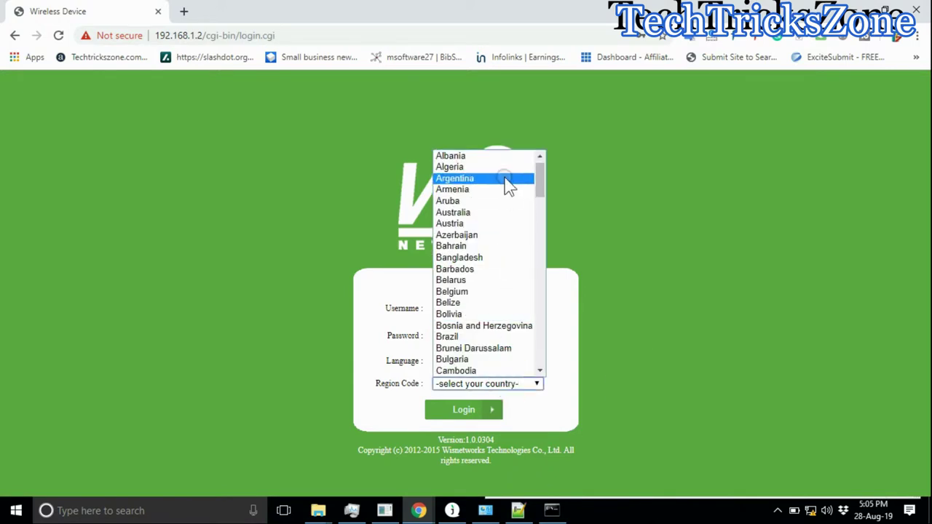
{"action": "key", "text": "i"}
{"action": "scroll", "coordinate": [502, 291], "scroll_direction": "down", "scroll_amount": 5}
{"action": "key", "text": "i"}
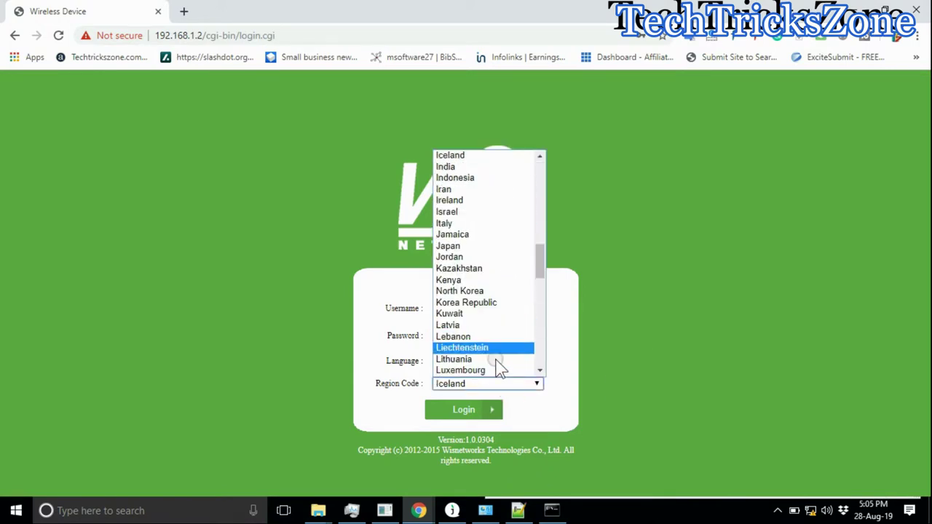
{"action": "left_click", "coordinate": [466, 167]}
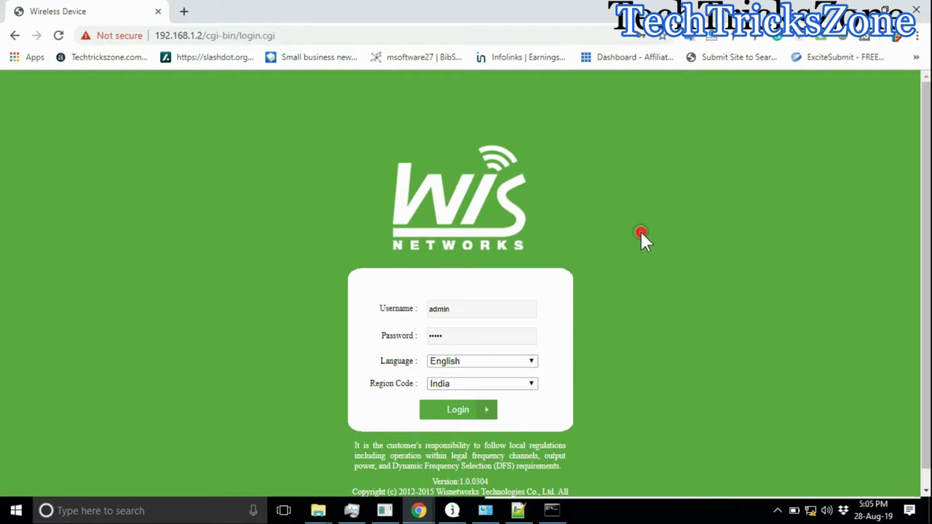
{"action": "left_click", "coordinate": [457, 411]}
{"action": "left_click", "coordinate": [486, 412]}
{"action": "left_click", "coordinate": [486, 412]}
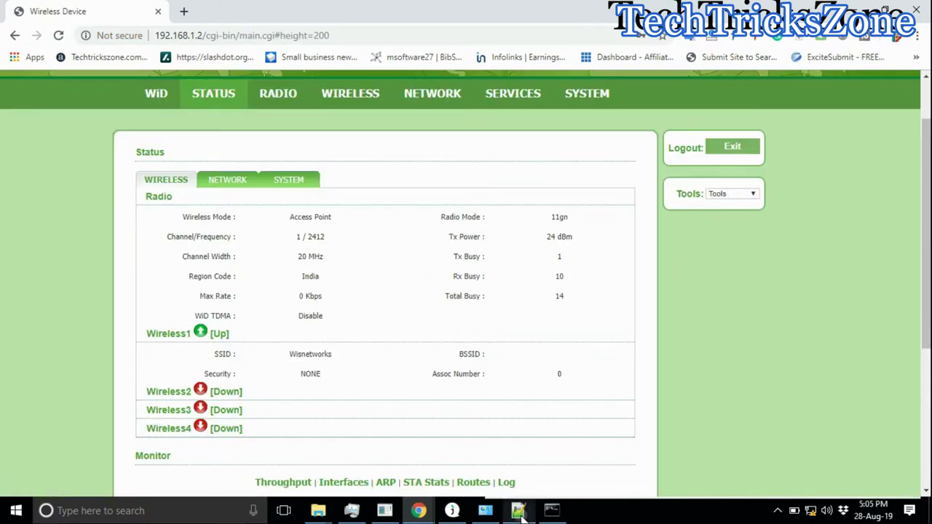
Step: Add notes 'AP Login' and 'Now Go to Wireless and set WiFI name and password-'
{"action": "left_click", "coordinate": [518, 511]}
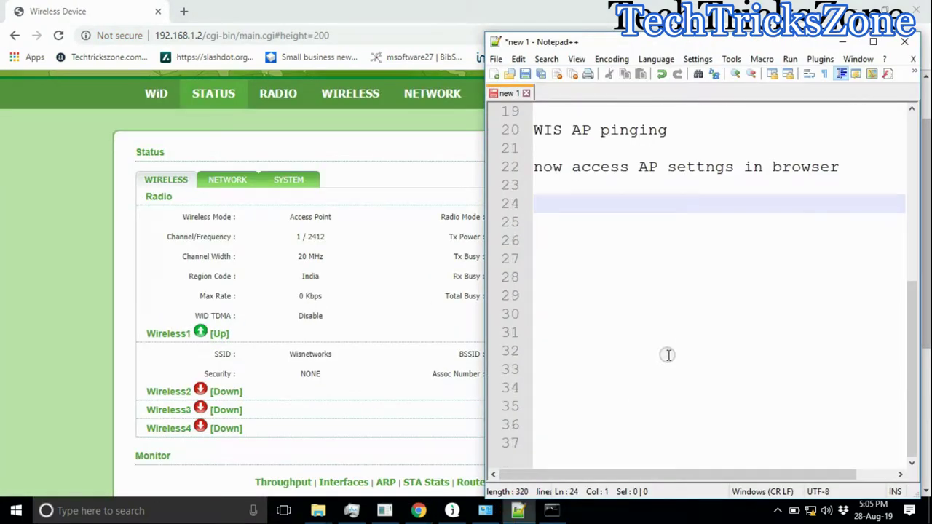
{"action": "type", "text": "AP Login"}
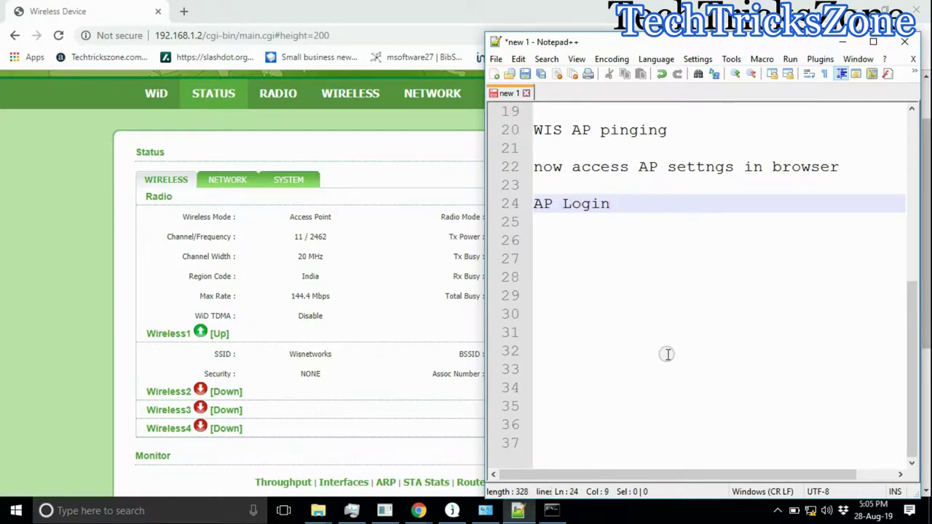
{"action": "key", "text": "Return"}
{"action": "key", "text": "Return"}
{"action": "type", "text": "Now Go to Wire"}
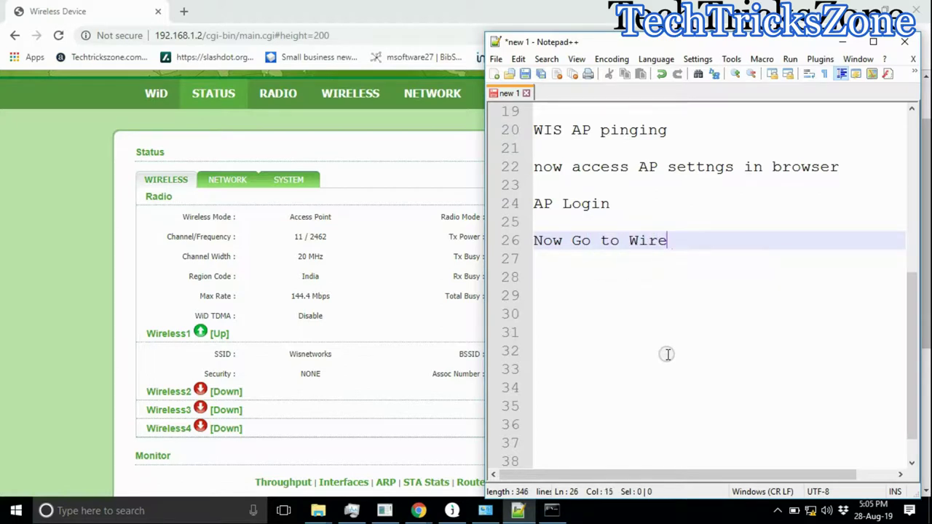
{"action": "type", "text": "less and set"}
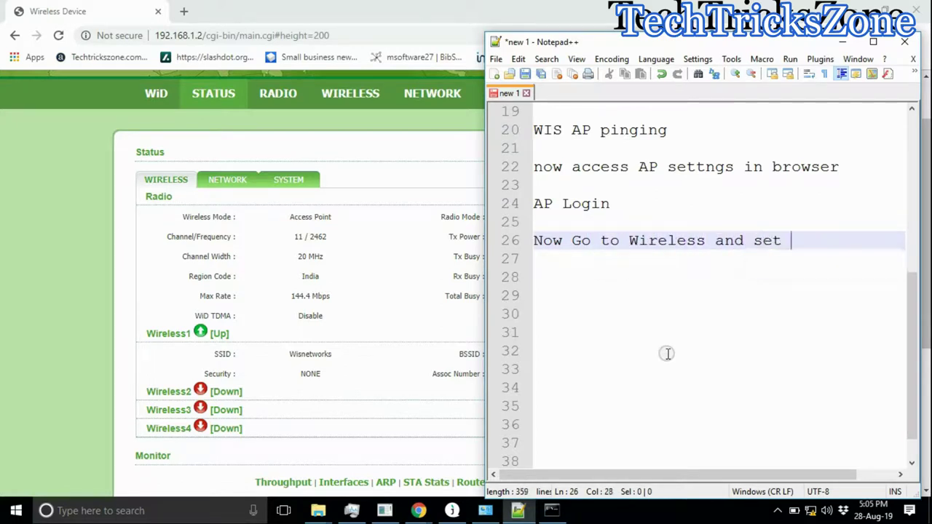
{"action": "key", "text": "Return"}
{"action": "type", "text": "WiFI name "}
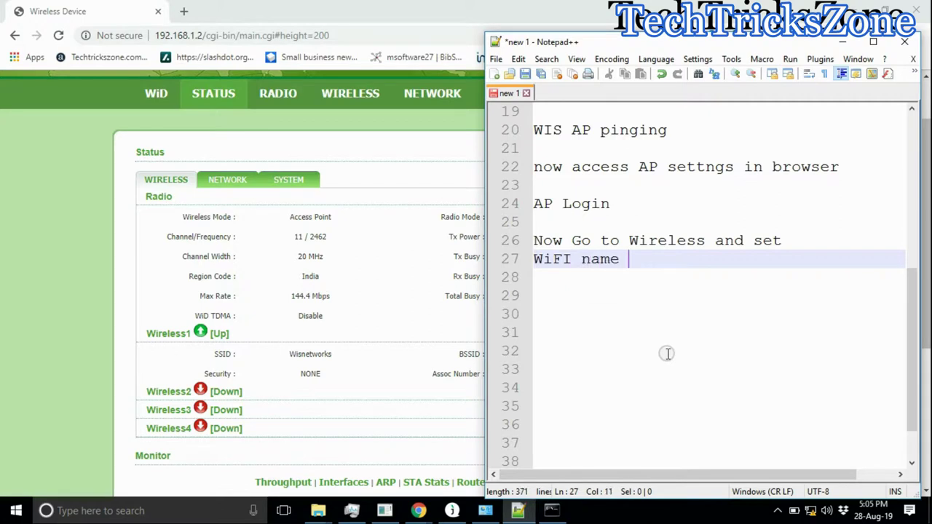
{"action": "type", "text": "and passwo"}
{"action": "key", "text": "Return"}
{"action": "key", "text": "Return"}
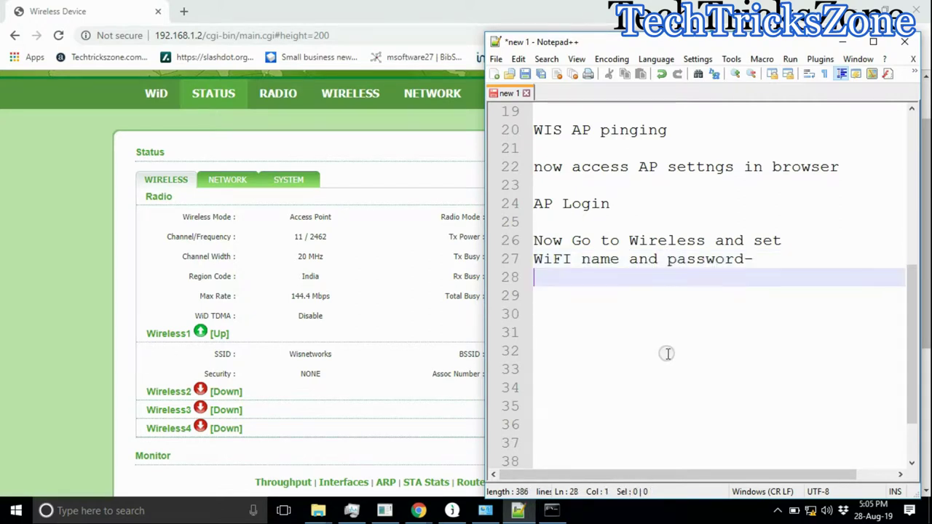
{"action": "key", "text": "Return"}
Step: Dismiss the forced-logoff notice and log back in with the username and password
{"action": "left_click", "coordinate": [408, 252]}
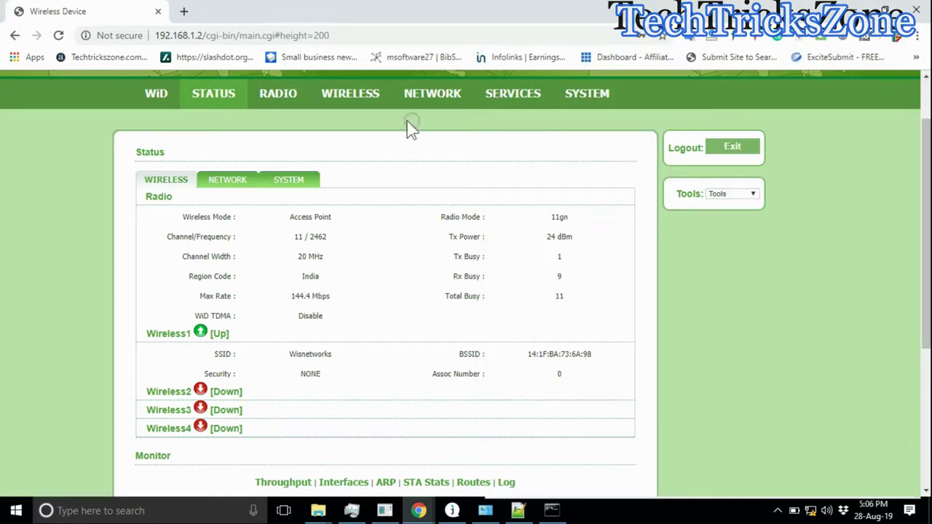
{"action": "left_click", "coordinate": [335, 96]}
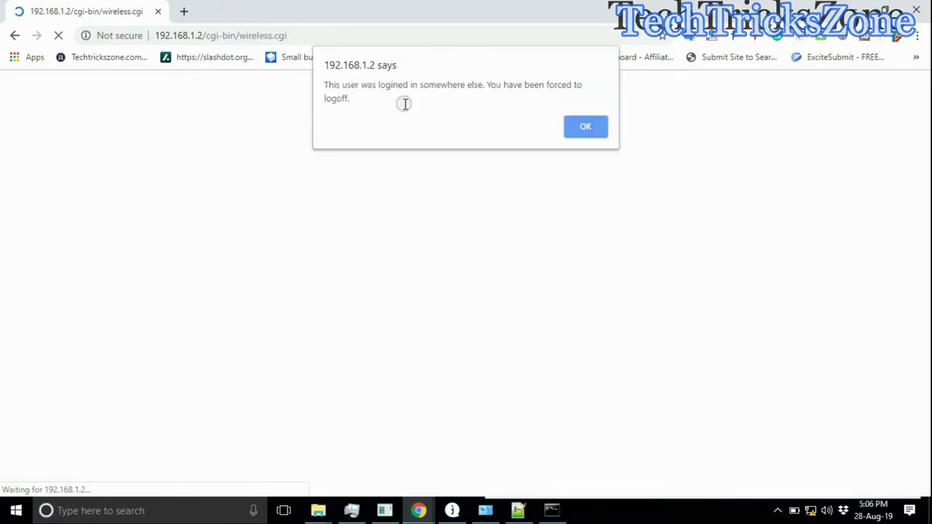
{"action": "left_click", "coordinate": [595, 126]}
{"action": "type", "text": "admin"}
{"action": "key", "text": "Tab"}
{"action": "type", "text": "admin"}
{"action": "left_click", "coordinate": [454, 402]}
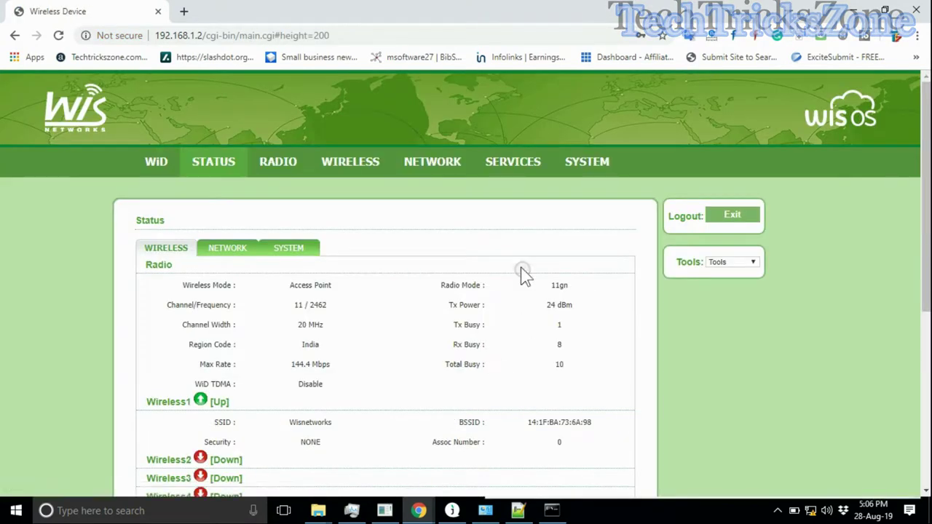
Step: On Wireless1, rename the SSID from Wisnetworks to MY-WIFI, keeping MAC filtering disabled
{"action": "left_click", "coordinate": [365, 169]}
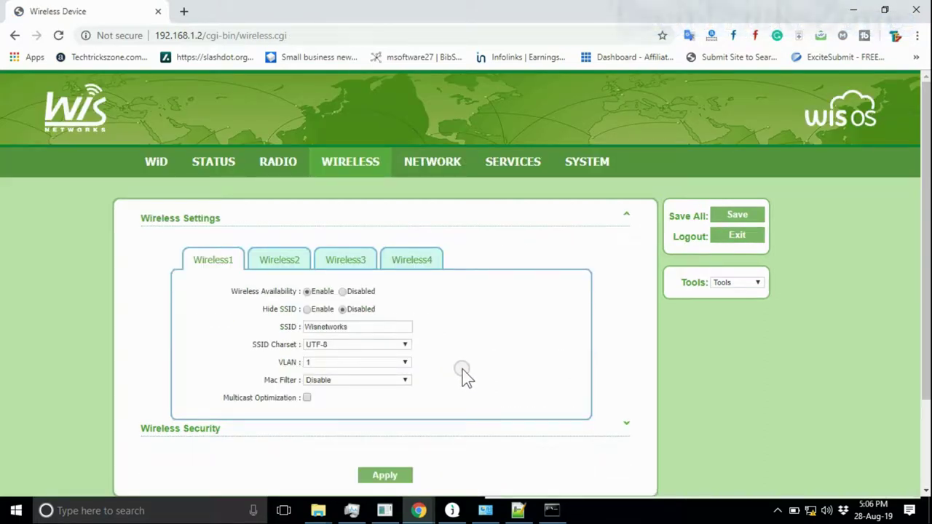
{"action": "scroll", "coordinate": [437, 349], "scroll_direction": "down", "scroll_amount": 2}
{"action": "left_click", "coordinate": [354, 260]}
{"action": "left_click_drag", "start_coordinate": [355, 261], "coordinate": [280, 262]}
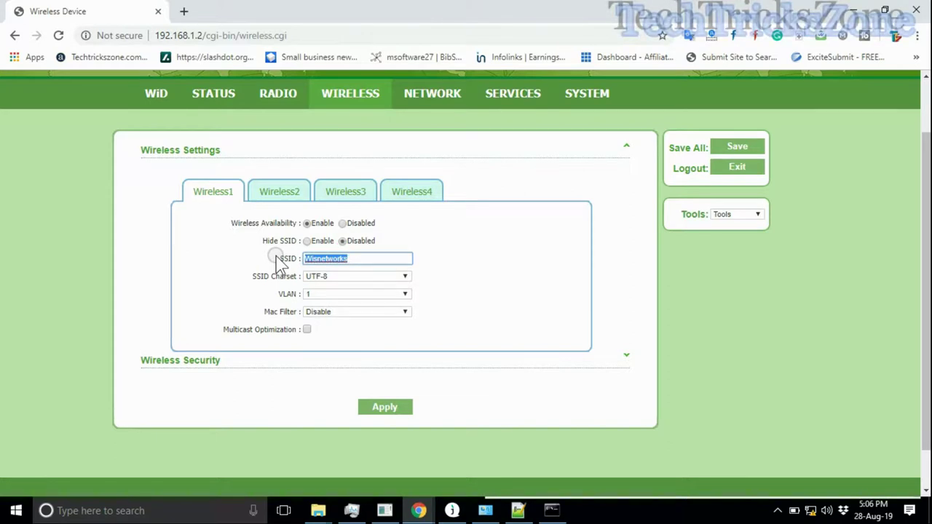
{"action": "type", "text": "MY-WIFI"}
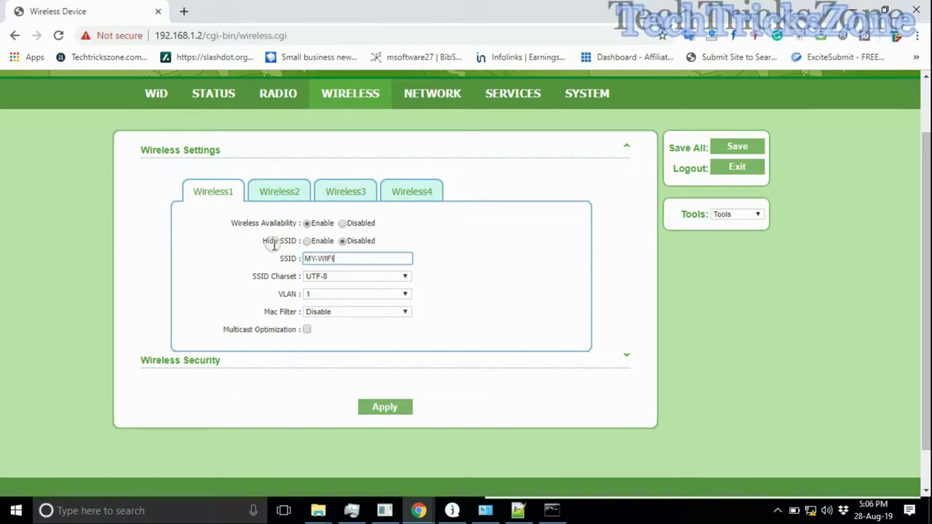
{"action": "left_click", "coordinate": [329, 312]}
{"action": "left_click", "coordinate": [331, 320]}
Step: Secure it with WPA2-AES and PSK authentication, enter the pre-shared key, and apply
{"action": "scroll", "coordinate": [293, 288], "scroll_direction": "down", "scroll_amount": 1}
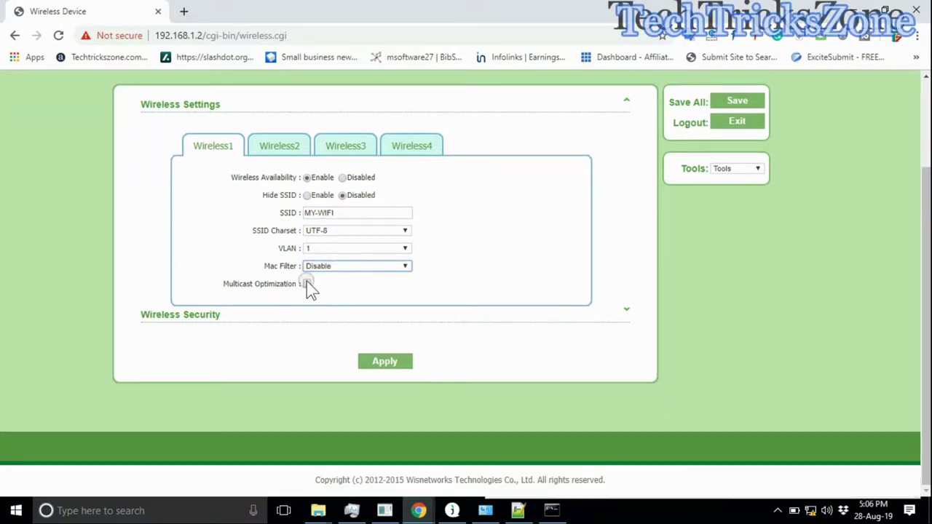
{"action": "left_click", "coordinate": [191, 321]}
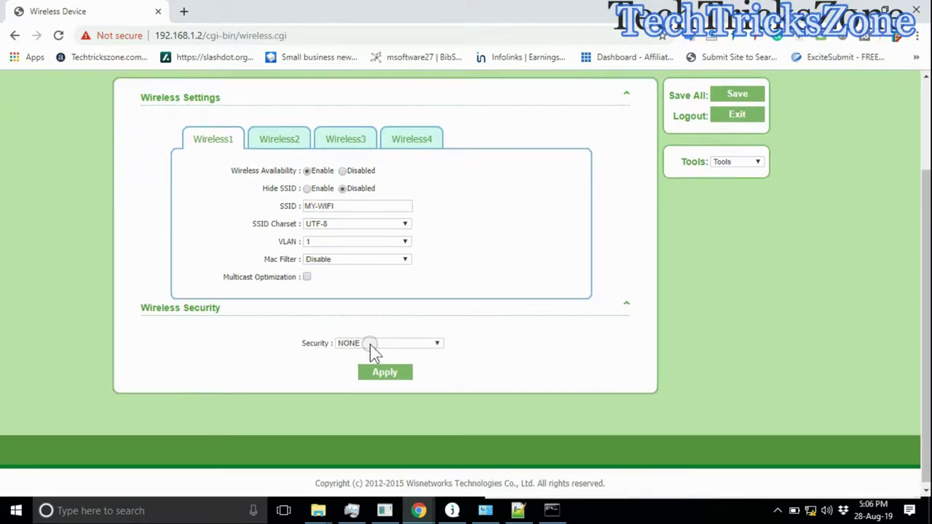
{"action": "left_click", "coordinate": [369, 344]}
{"action": "left_click", "coordinate": [379, 418]}
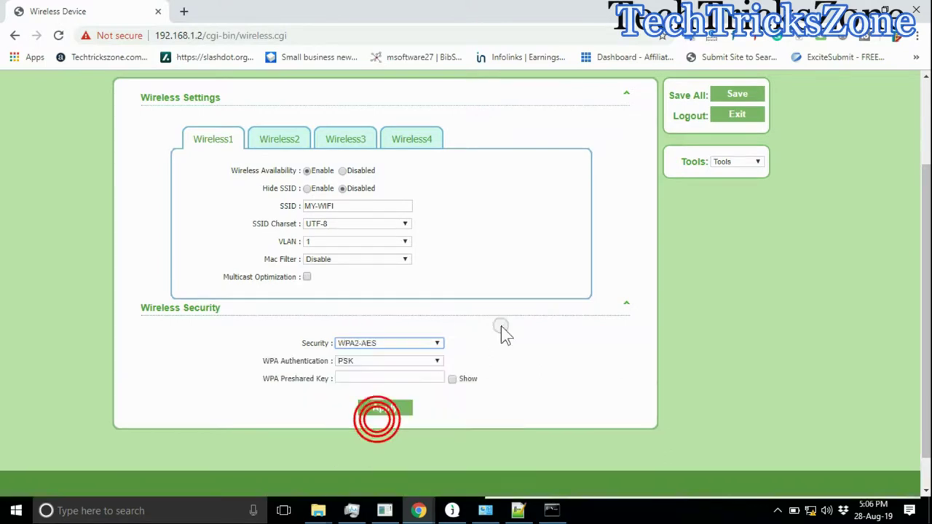
{"action": "scroll", "coordinate": [502, 331], "scroll_direction": "down", "scroll_amount": 1}
{"action": "left_click", "coordinate": [440, 323]}
{"action": "left_click", "coordinate": [393, 332]}
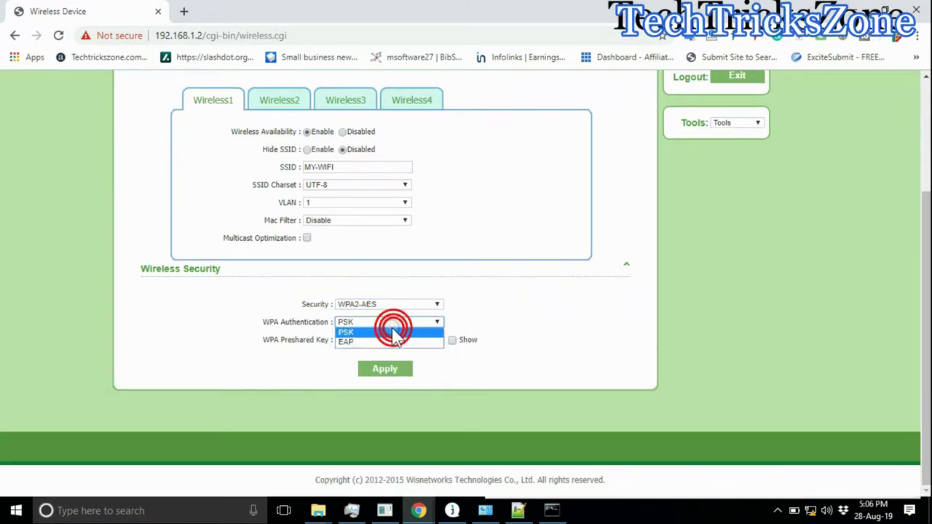
{"action": "left_click", "coordinate": [392, 337]}
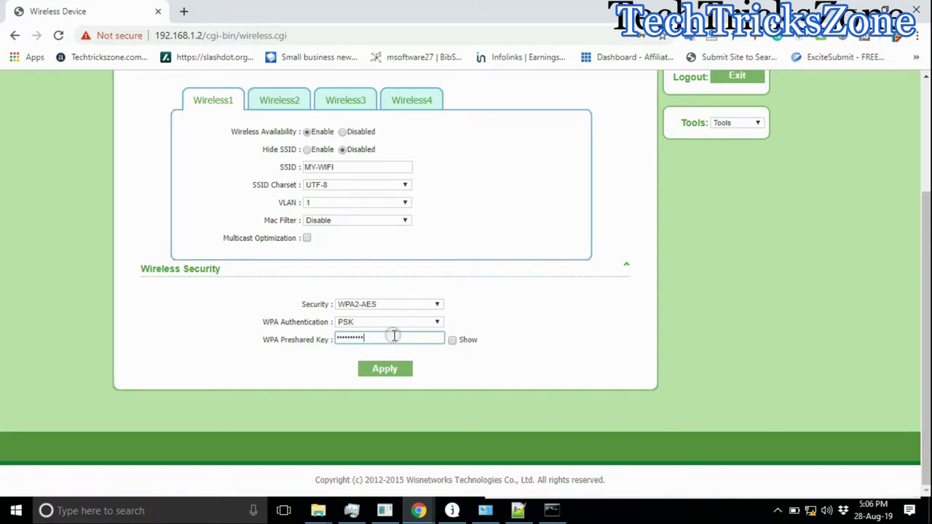
{"action": "left_click", "coordinate": [386, 372]}
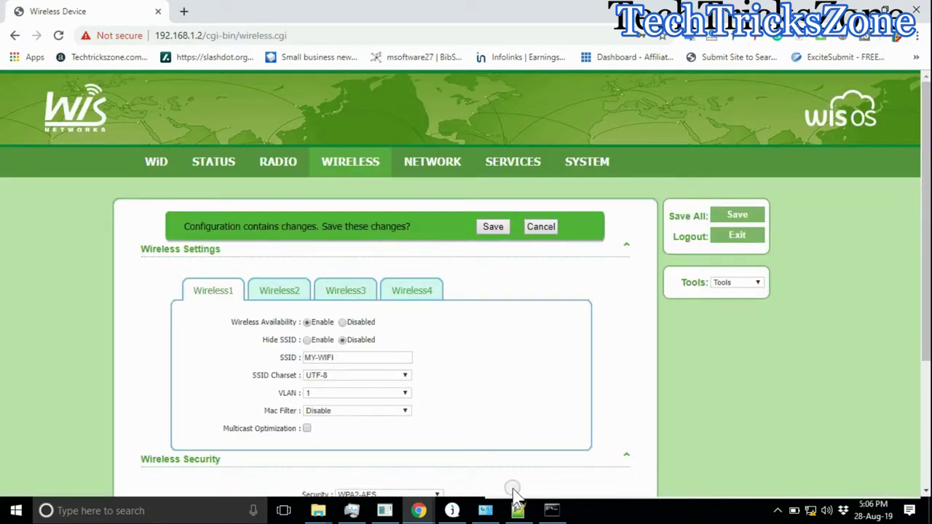
{"action": "left_click", "coordinate": [522, 502]}
Step: Add notes 'to create more then 1 WIFI name' and 'use wireless 2 , wireless 3 option'
{"action": "left_click", "coordinate": [616, 355]}
{"action": "type", "text": "to create"}
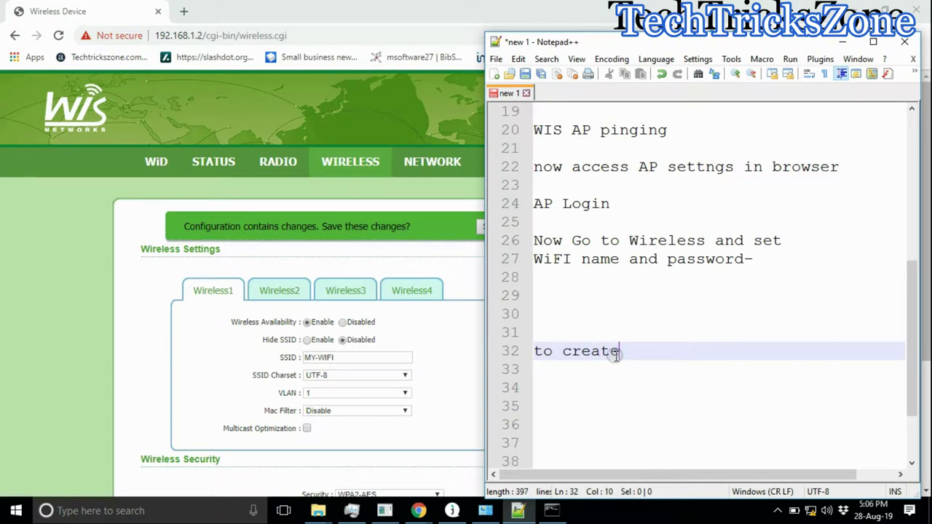
{"action": "type", "text": " m"}
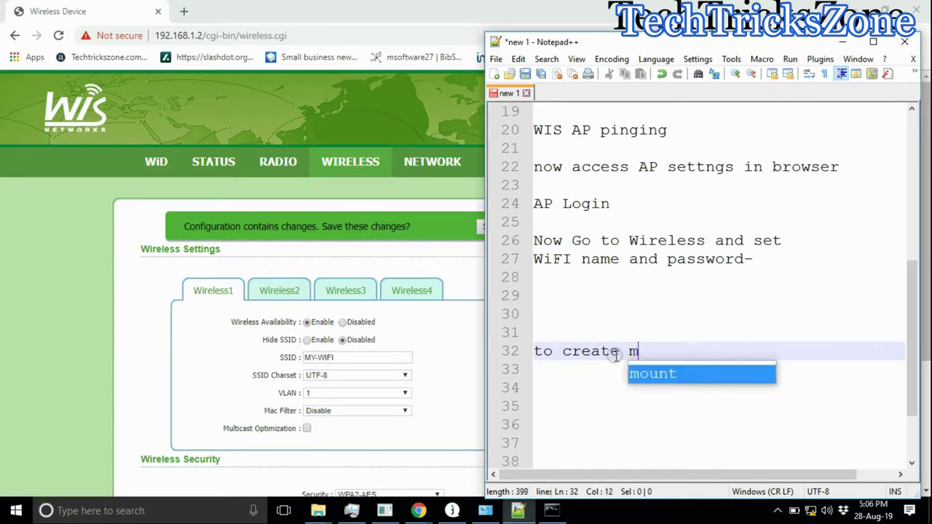
{"action": "type", "text": "ore thne"}
{"action": "key", "text": "BackSpace"}
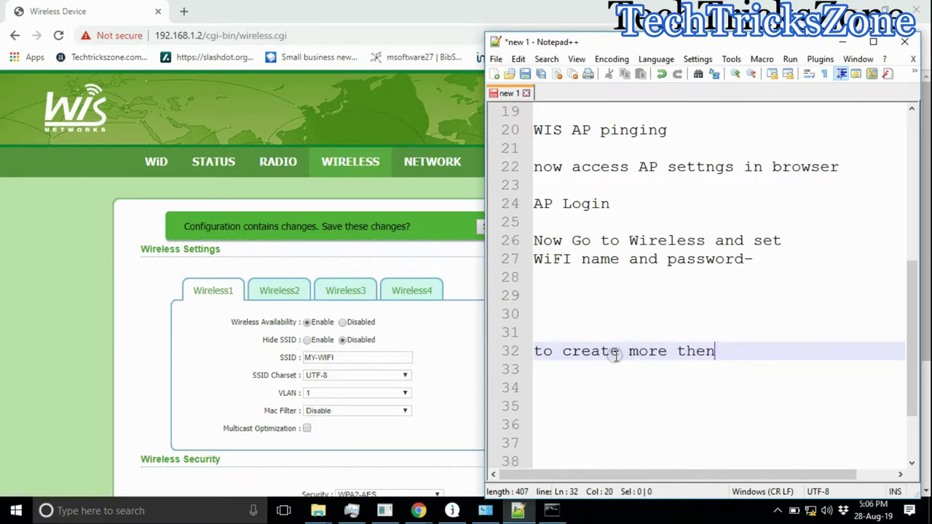
{"action": "type", "text": "1 WIFI name"}
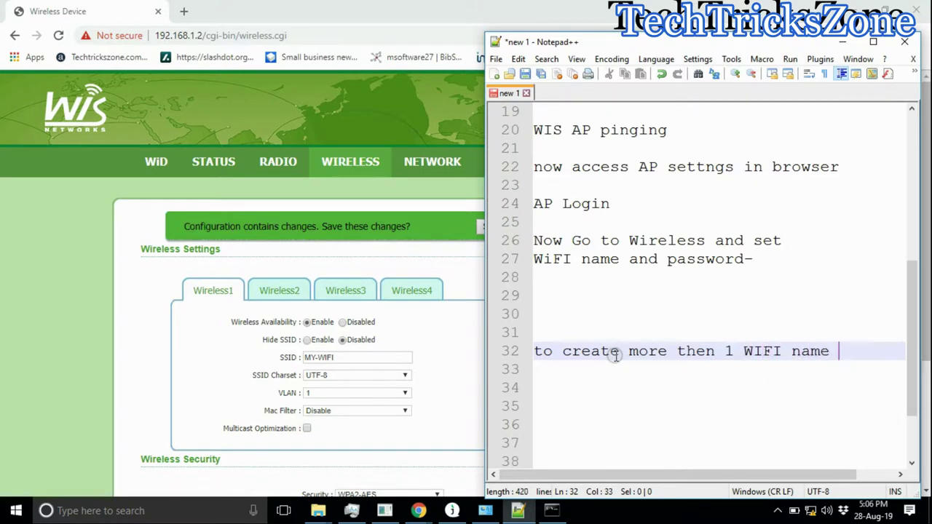
{"action": "key", "text": "Return"}
{"action": "key", "text": "Return"}
{"action": "type", "text": "use wireless"}
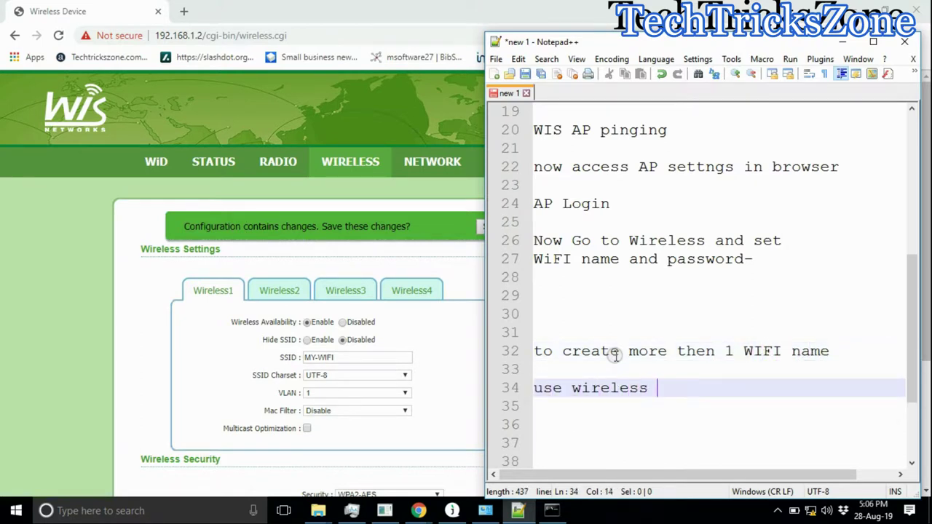
{"action": "type", "text": " 2 , wireless "}
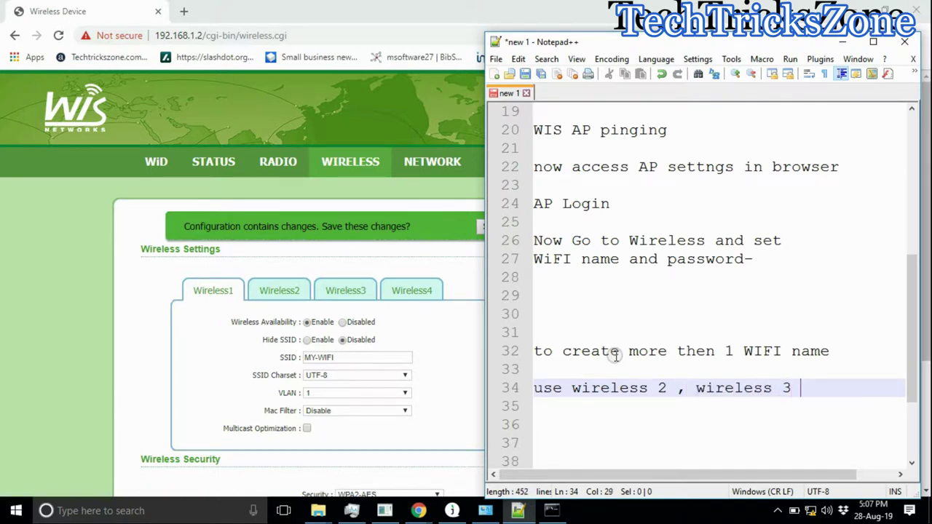
{"action": "type", "text": "3 option"}
{"action": "key", "text": "Return"}
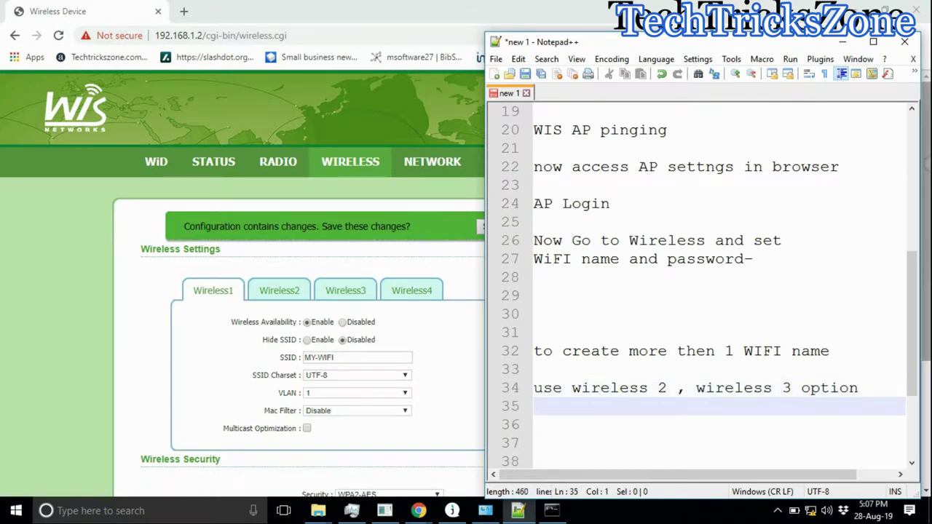
Step: Show the Wireless2 and Wireless3 network settings, then return to line 37 of the notes
{"action": "left_click", "coordinate": [291, 294]}
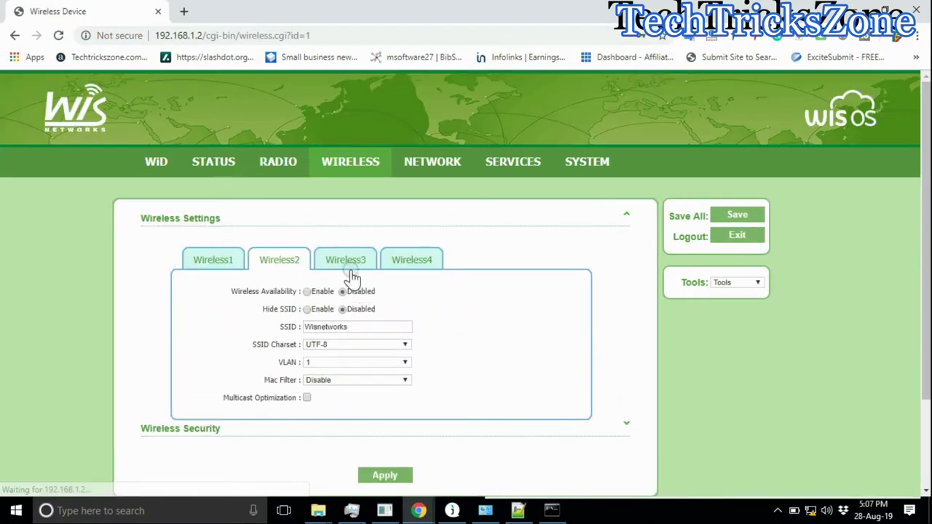
{"action": "left_click", "coordinate": [346, 264]}
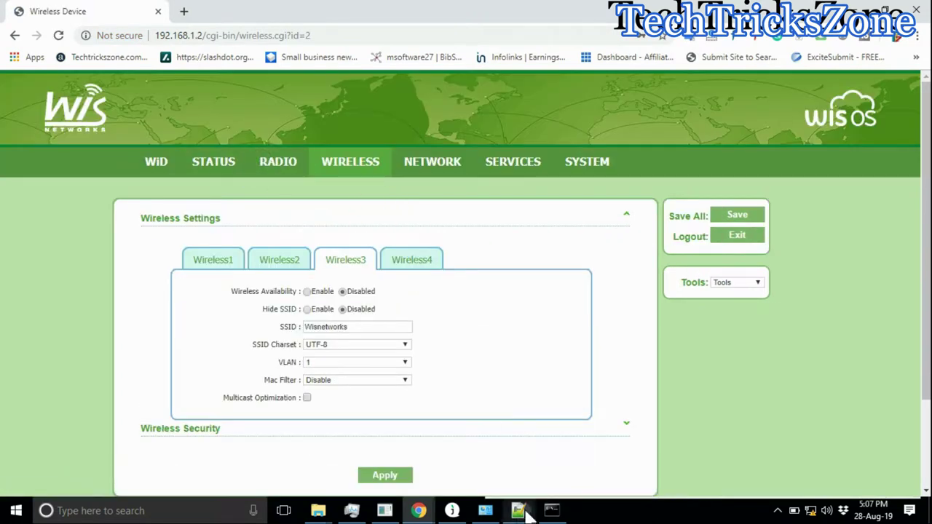
{"action": "left_click", "coordinate": [517, 510]}
{"action": "left_click", "coordinate": [652, 301]}
Step: Add the note 'Now setup channel to avoid interfernce is' and return to the wireless page
{"action": "type", "text": "Now c"}
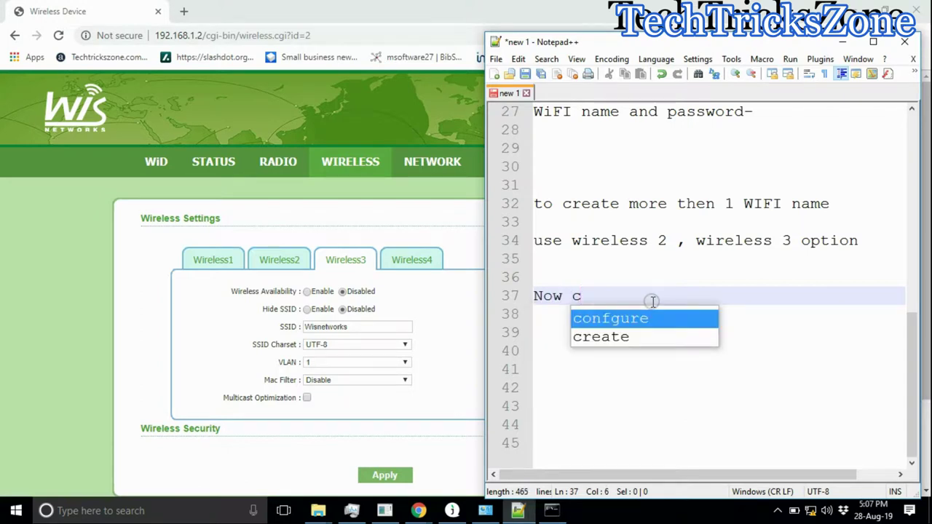
{"action": "key", "text": "BackSpace"}
{"action": "type", "text": "setup channel"}
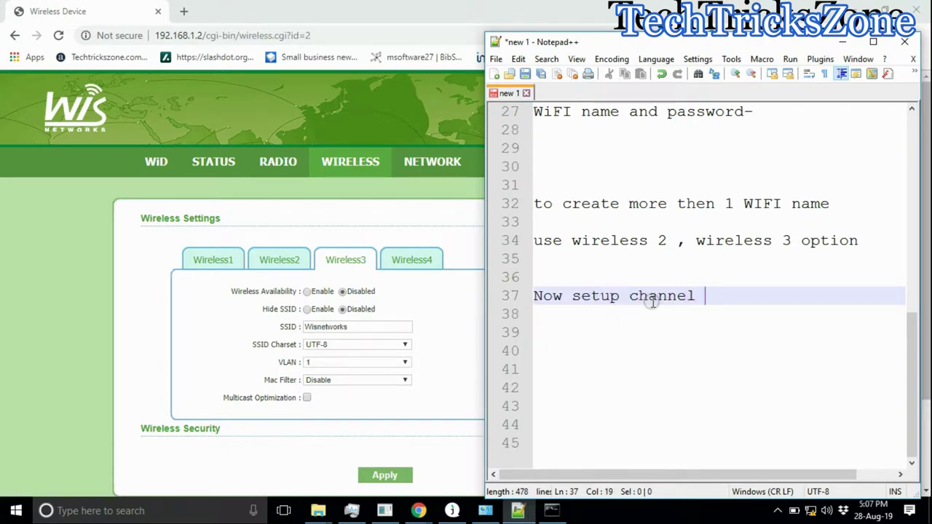
{"action": "type", "text": "  to a"}
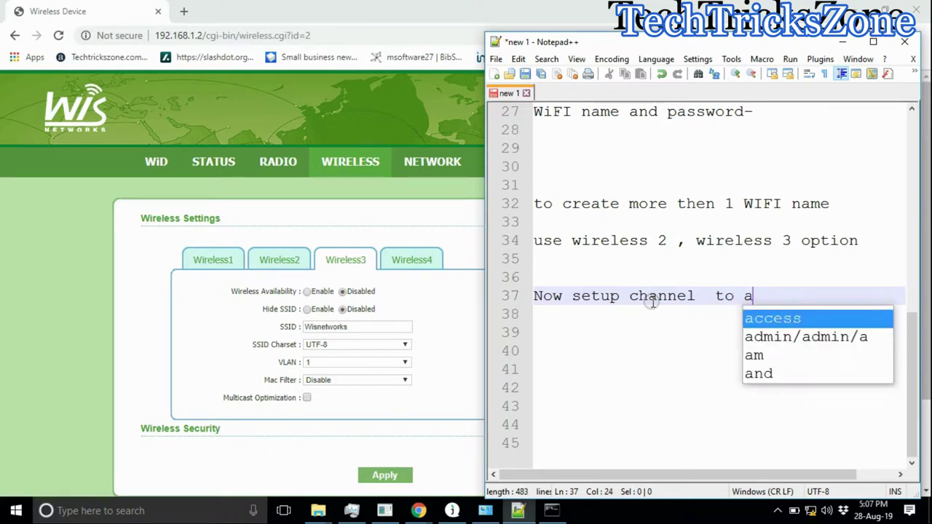
{"action": "type", "text": "viid i"}
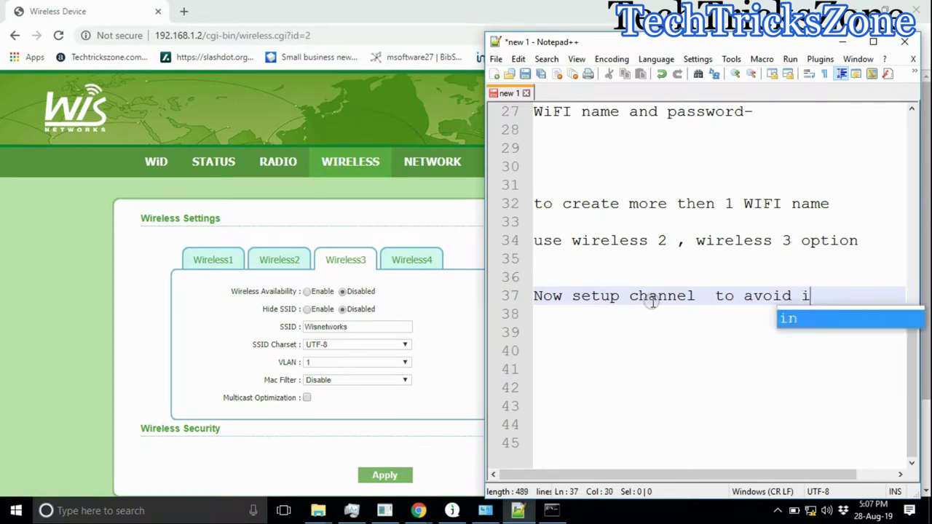
{"action": "type", "text": "nterfernce is"}
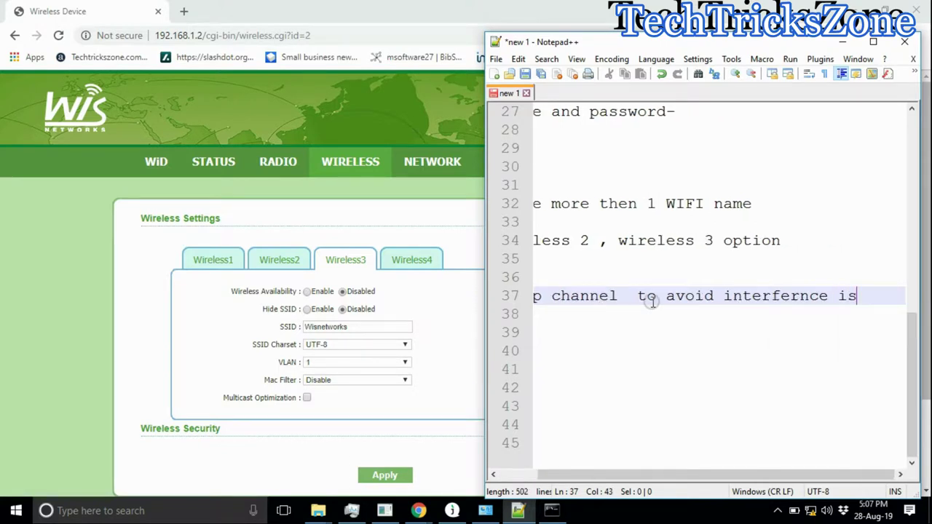
{"action": "key", "text": "Return"}
{"action": "left_click", "coordinate": [154, 322]}
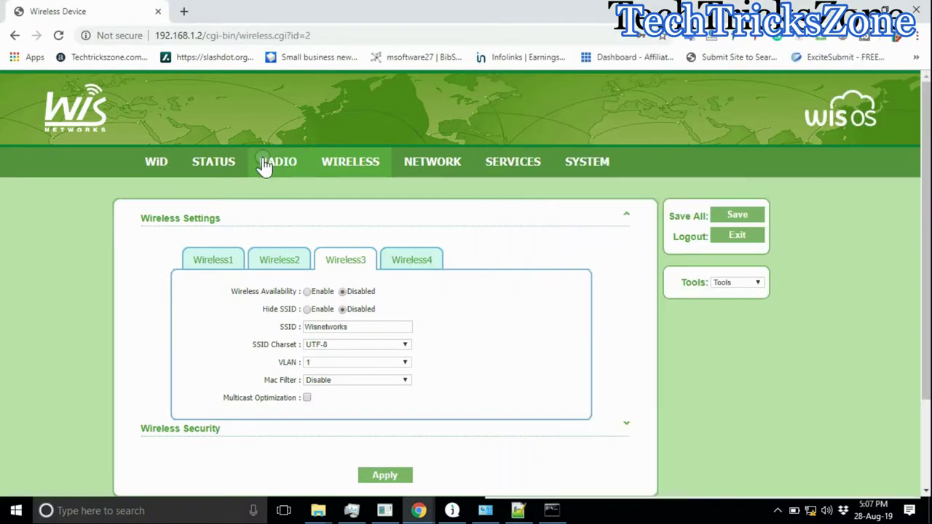
Step: On RADIO, set channel width Auto 20/40 MHz, channel shifting Disable, and channel 11 (2462MHz)
{"action": "left_click", "coordinate": [281, 160]}
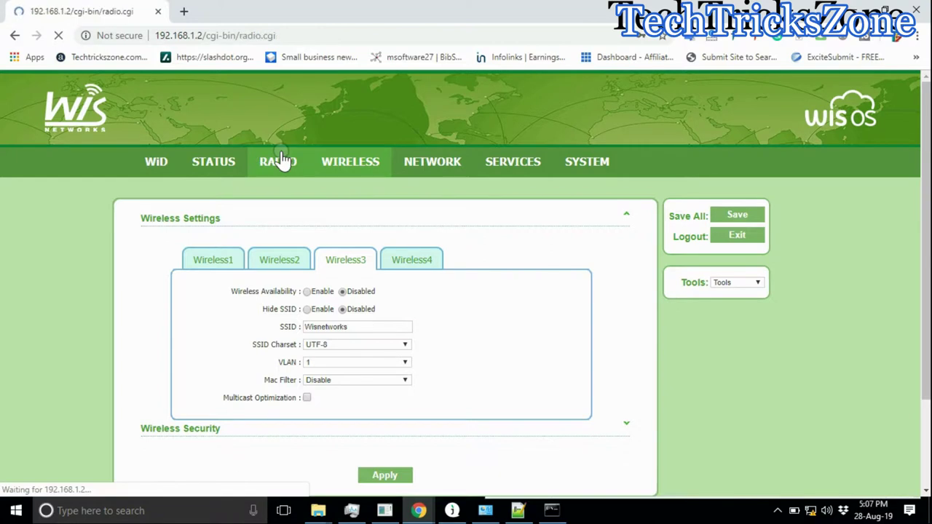
{"action": "left_click", "coordinate": [445, 254]}
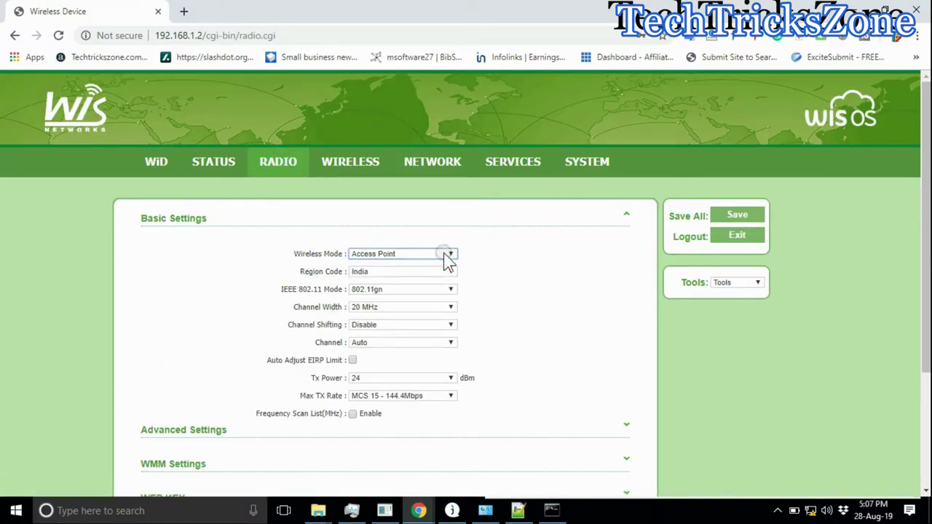
{"action": "scroll", "coordinate": [513, 263], "scroll_direction": "down", "scroll_amount": 1}
{"action": "left_click", "coordinate": [452, 222]}
{"action": "left_click", "coordinate": [434, 224]}
{"action": "left_click", "coordinate": [416, 239]}
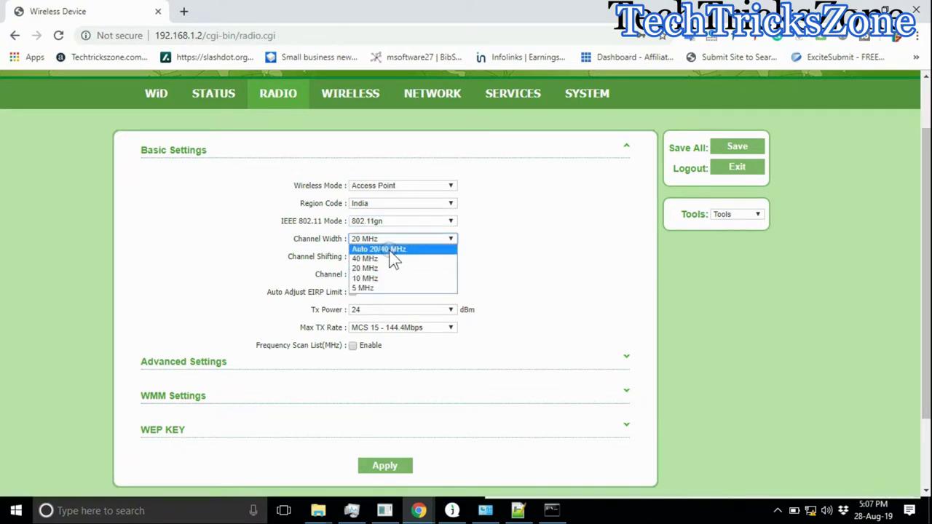
{"action": "left_click", "coordinate": [389, 251]}
{"action": "left_click", "coordinate": [486, 255]}
{"action": "left_click", "coordinate": [400, 256]}
{"action": "left_click", "coordinate": [403, 265]}
{"action": "left_click", "coordinate": [397, 275]}
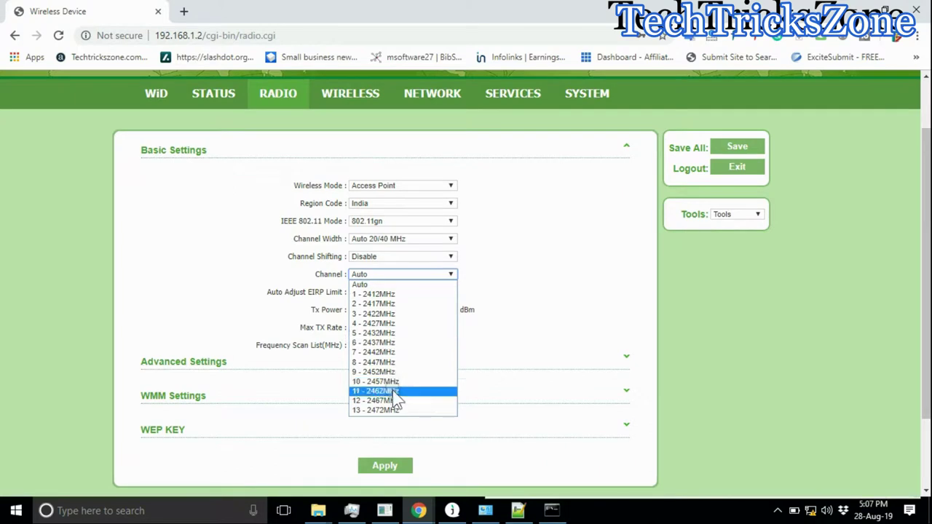
{"action": "left_click", "coordinate": [389, 390]}
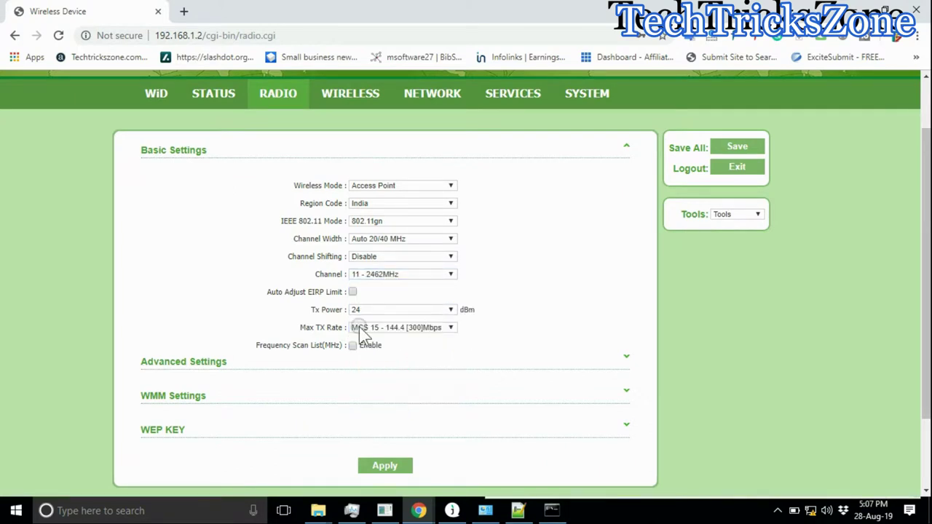
Step: Raise Tx power to 27 dBm and enable Distance Auto Adjust under Advanced Settings
{"action": "left_click", "coordinate": [379, 309]}
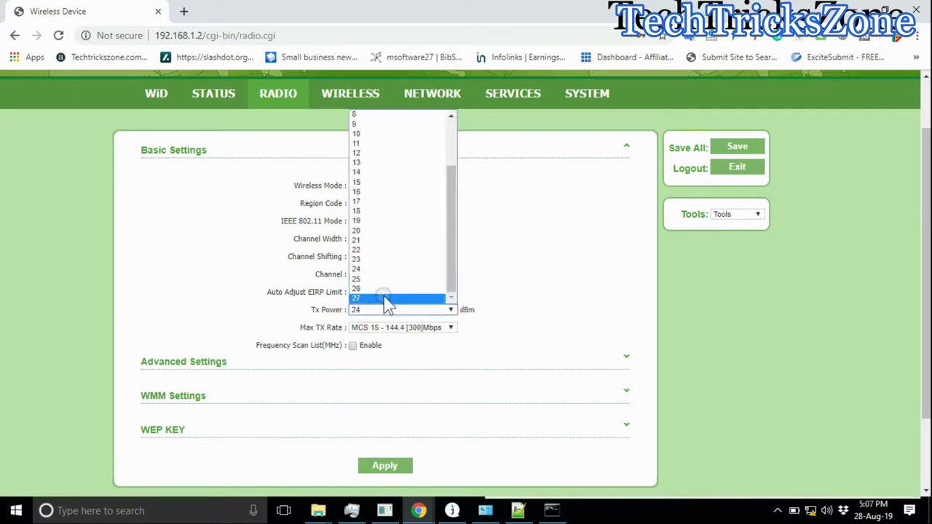
{"action": "left_click", "coordinate": [386, 298]}
{"action": "scroll", "coordinate": [437, 291], "scroll_direction": "down", "scroll_amount": 2}
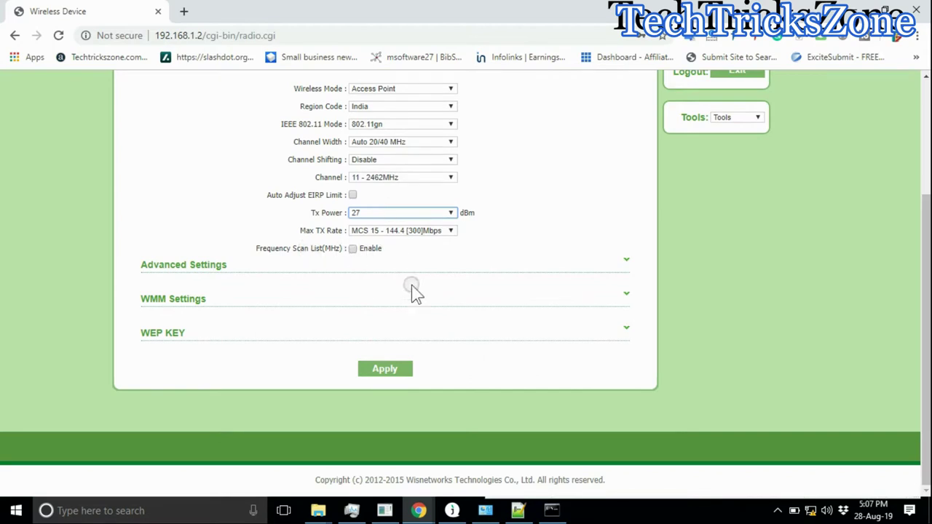
{"action": "left_click", "coordinate": [281, 269]}
{"action": "scroll", "coordinate": [419, 244], "scroll_direction": "down", "scroll_amount": 2}
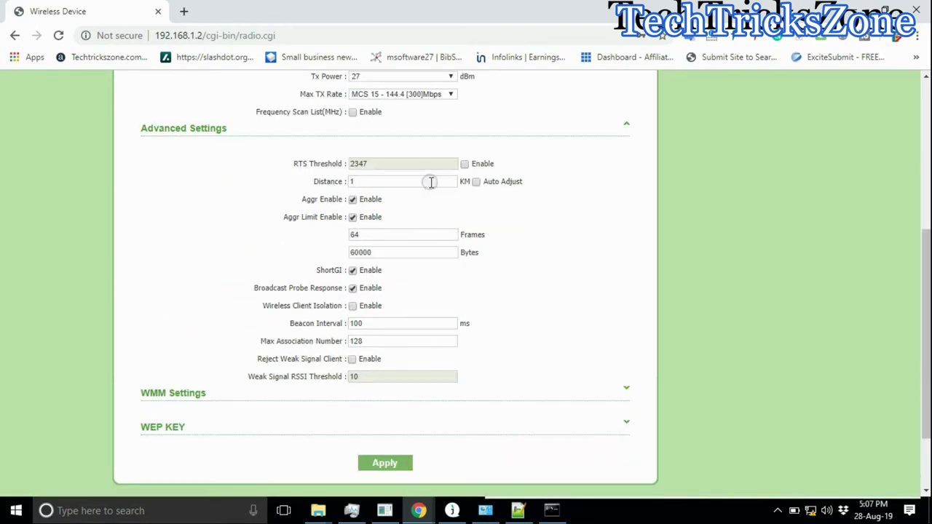
{"action": "left_click", "coordinate": [476, 182]}
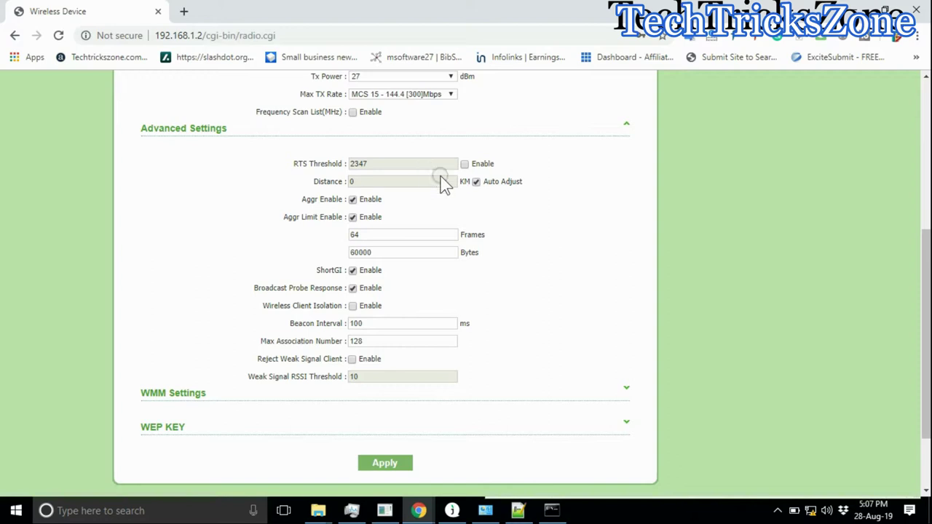
{"action": "scroll", "coordinate": [524, 221], "scroll_direction": "down", "scroll_amount": 2}
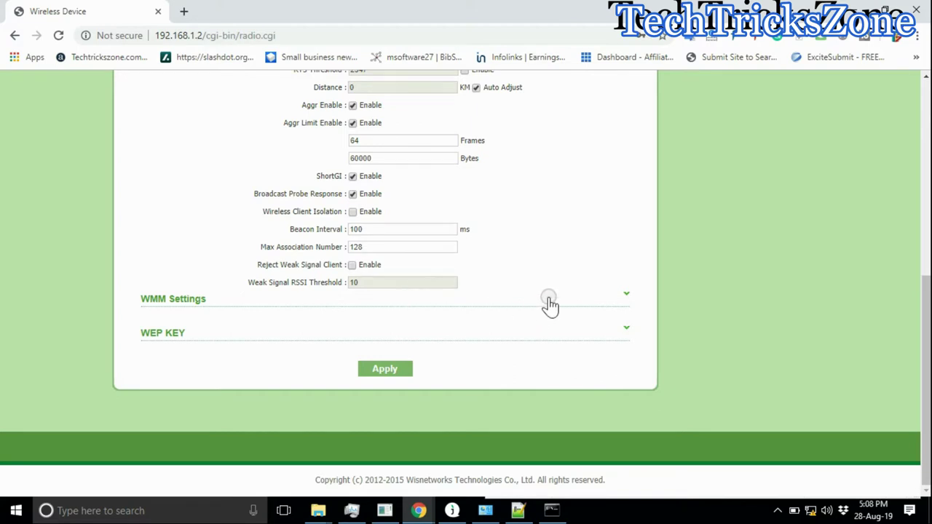
Step: Apply and save the radio configuration changes, then go back to line 40 of the notes
{"action": "left_click", "coordinate": [339, 340]}
{"action": "scroll", "coordinate": [393, 324], "scroll_direction": "down", "scroll_amount": 1}
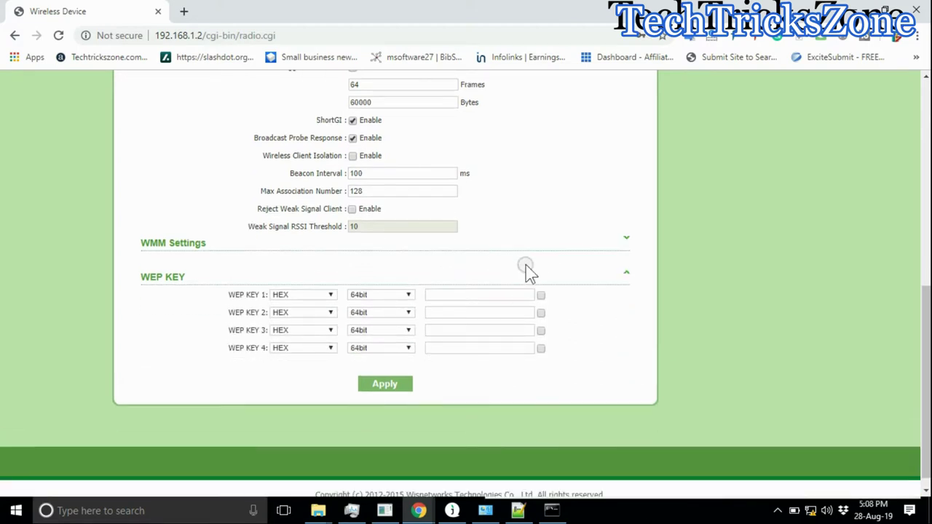
{"action": "left_click", "coordinate": [618, 275]}
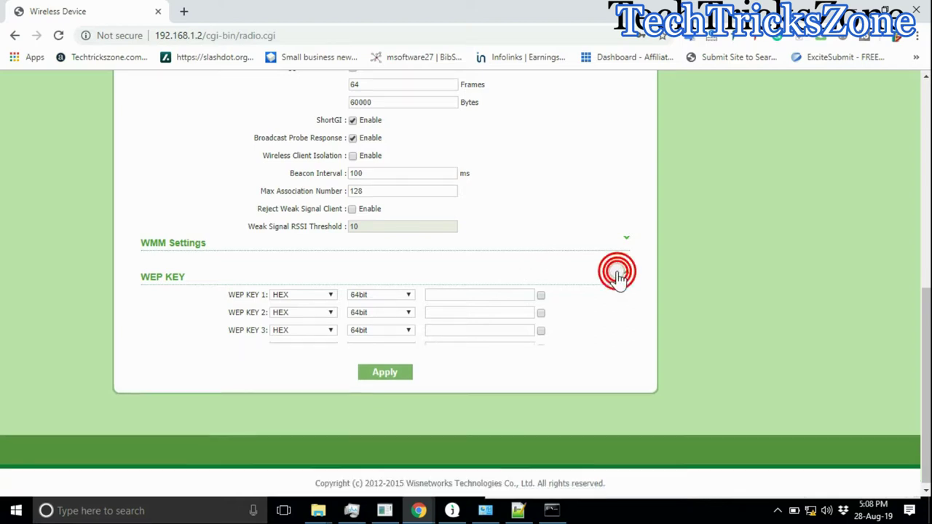
{"action": "left_click", "coordinate": [385, 369]}
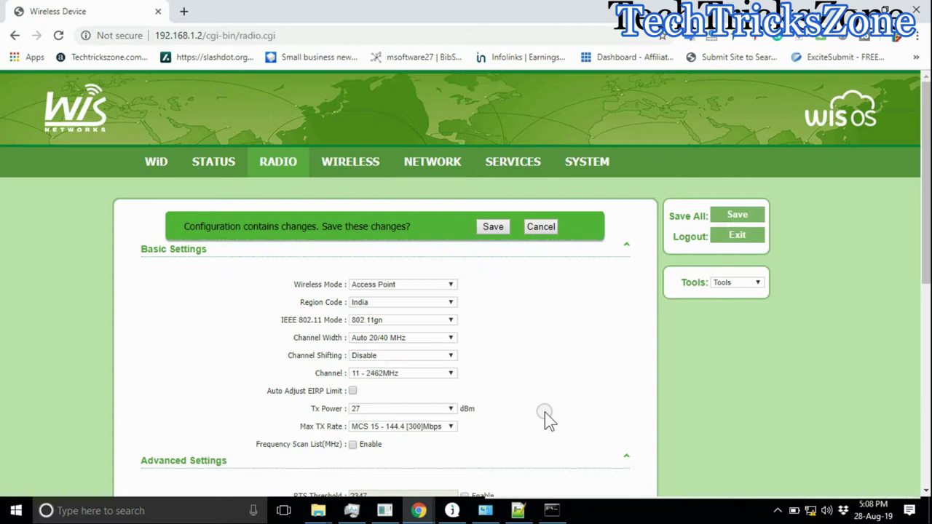
{"action": "left_click", "coordinate": [498, 228]}
{"action": "scroll", "coordinate": [821, 424], "scroll_direction": "down", "scroll_amount": 2}
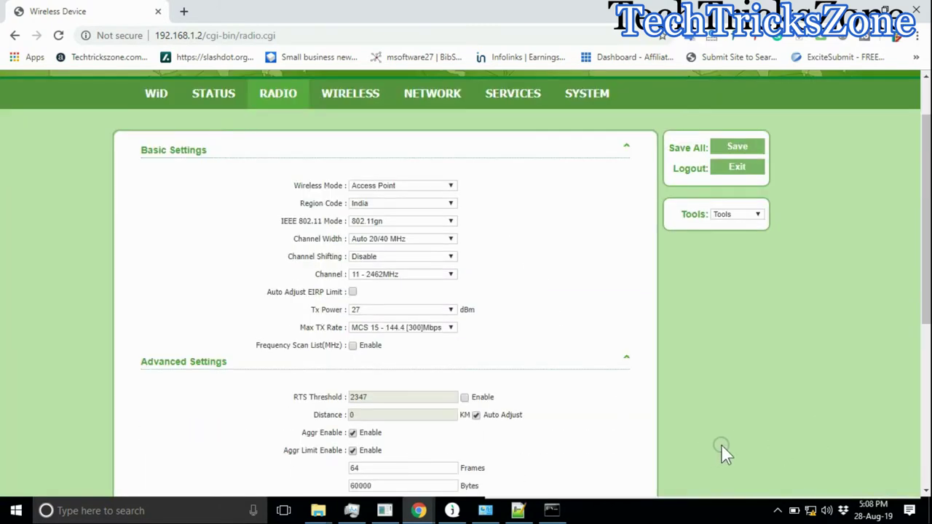
{"action": "left_click", "coordinate": [518, 511]}
{"action": "left_click", "coordinate": [615, 331]}
Step: Note that with more than one ceiling-mount AP on the same network the default IP should change
{"action": "type", "text": "Using mor"}
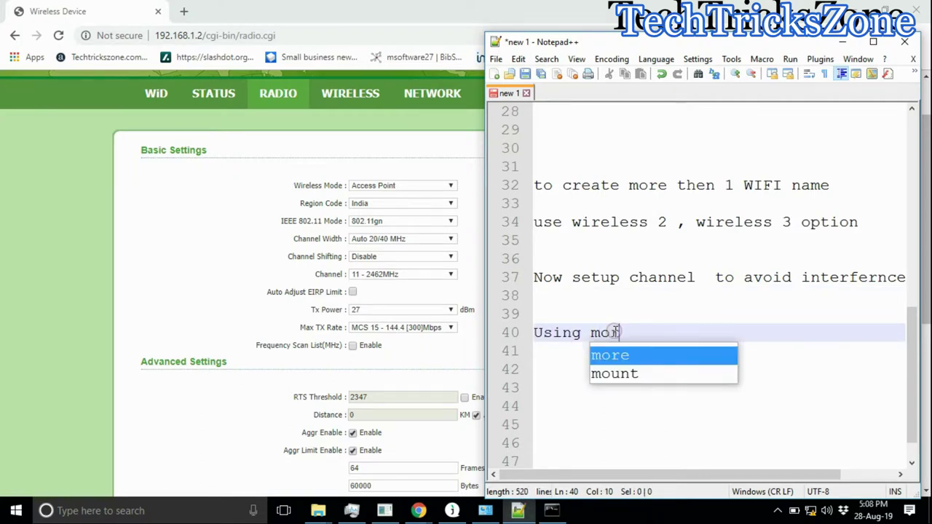
{"action": "type", "text": "e then 1 "}
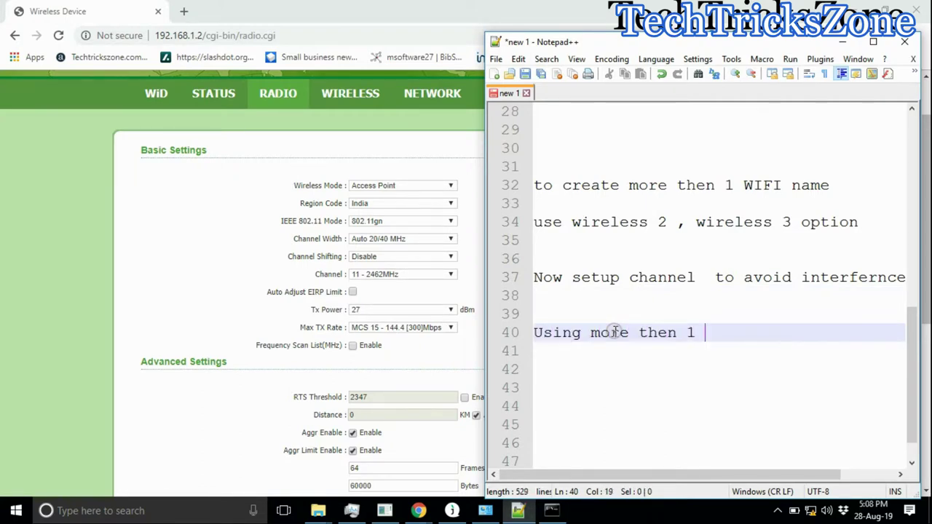
{"action": "type", "text": "C"}
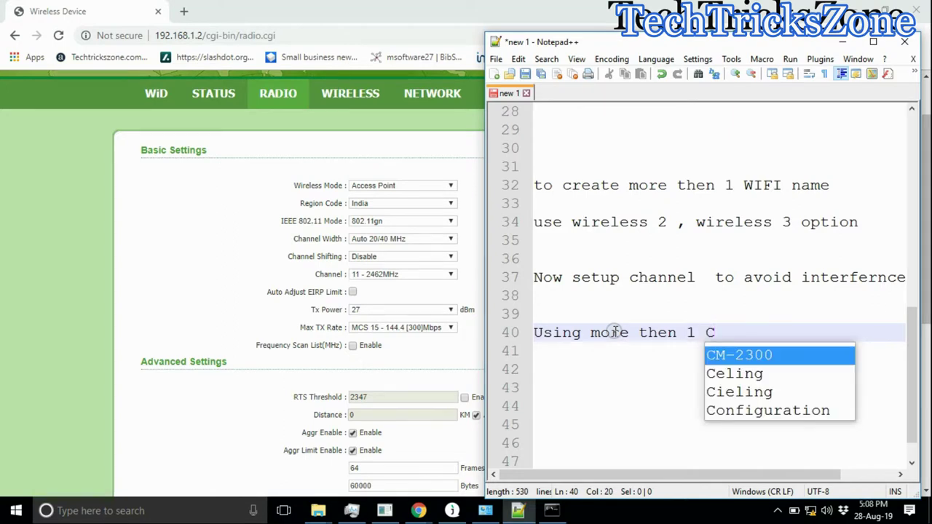
{"action": "type", "text": "eiling mount"}
{"action": "key", "text": "Return"}
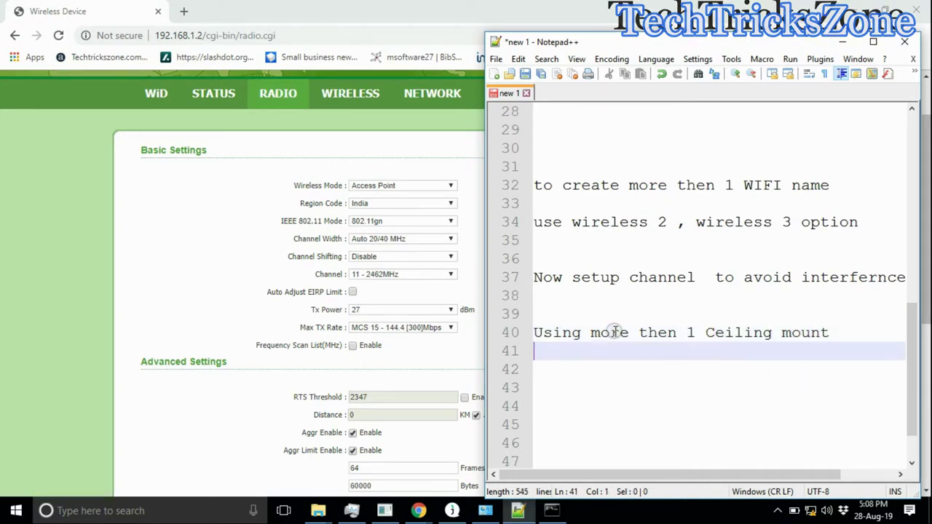
{"action": "type", "text": "AP in same nt"}
{"action": "type", "text": "work"}
{"action": "key", "text": "BackSpace"}
{"action": "key", "text": "BackSpace"}
{"action": "key", "text": "BackSpace"}
{"action": "key", "text": "BackSpace"}
{"action": "key", "text": "BackSpace"}
{"action": "type", "text": "etwork change the default IP"}
Step: Finish the note on avoiding IP conflicts and go to the WisOS NETWORK page
{"action": "key", "text": "Return"}
{"action": "type", "text": "t  avoid IP "}
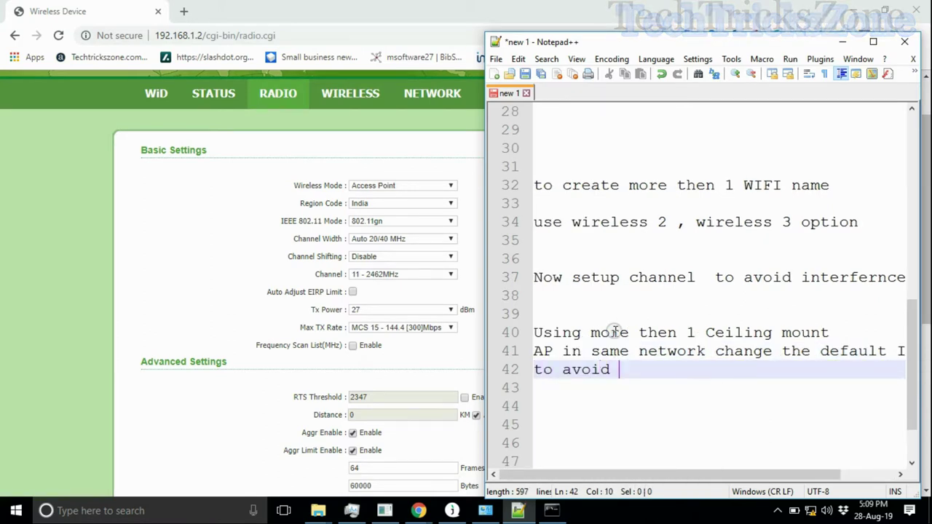
{"action": "type", "text": "con"}
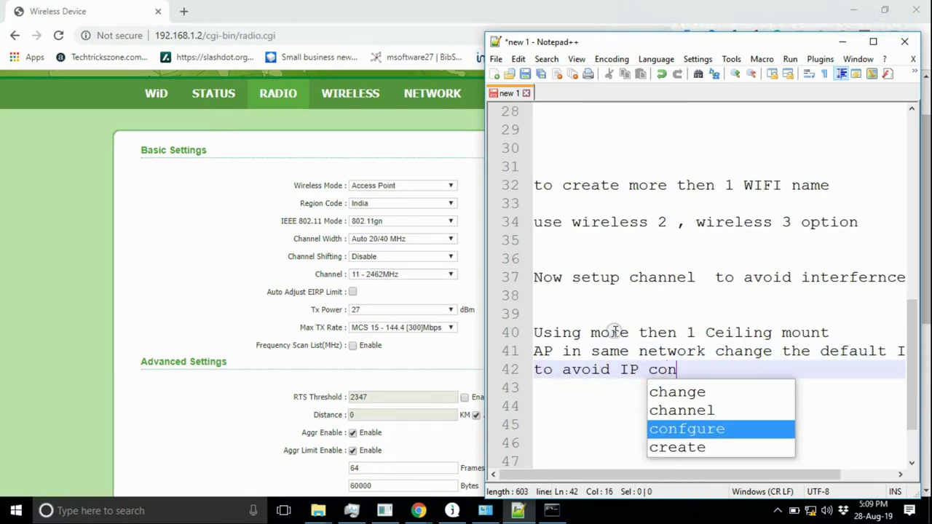
{"action": "type", "text": "flict is"}
{"action": "key", "text": "Return"}
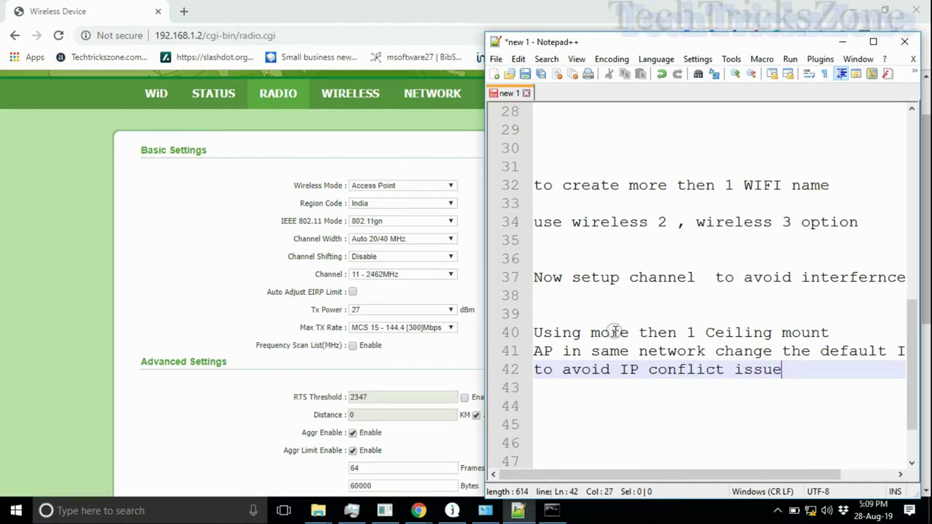
{"action": "left_click", "coordinate": [412, 343]}
{"action": "left_click", "coordinate": [441, 102]}
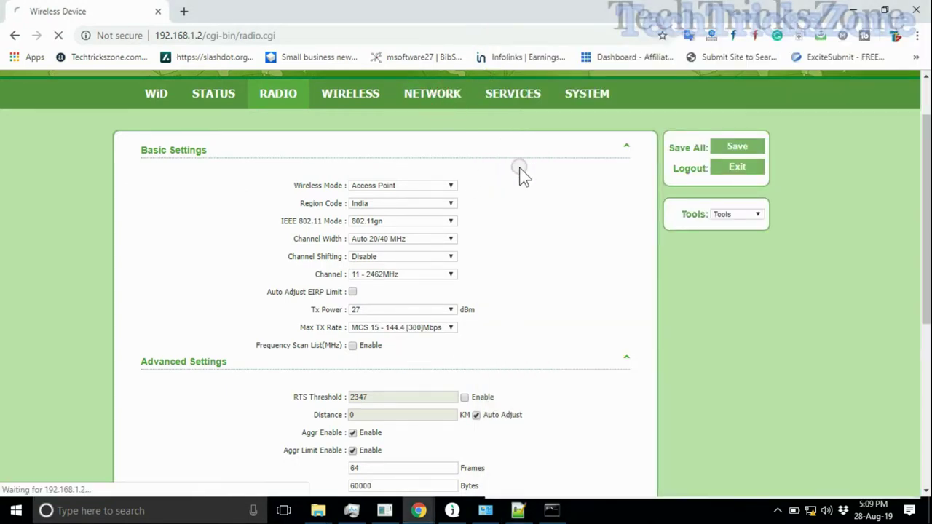
Step: Inspect the VLAN and Ethernet Interface sections, leaving eth0 speed at AUTO
{"action": "scroll", "coordinate": [399, 312], "scroll_direction": "down", "scroll_amount": 3}
{"action": "left_click", "coordinate": [423, 172]}
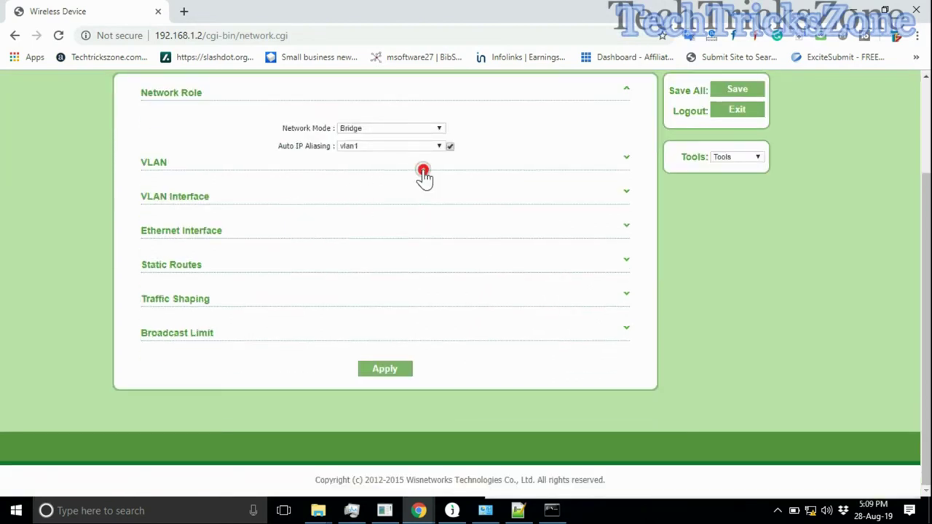
{"action": "left_click", "coordinate": [423, 168]}
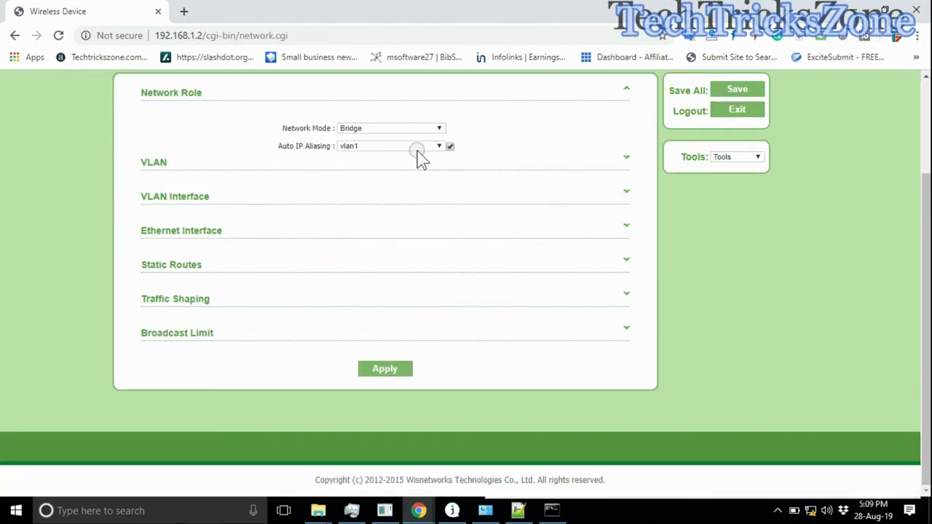
{"action": "left_click", "coordinate": [235, 230]}
{"action": "left_click", "coordinate": [378, 265]}
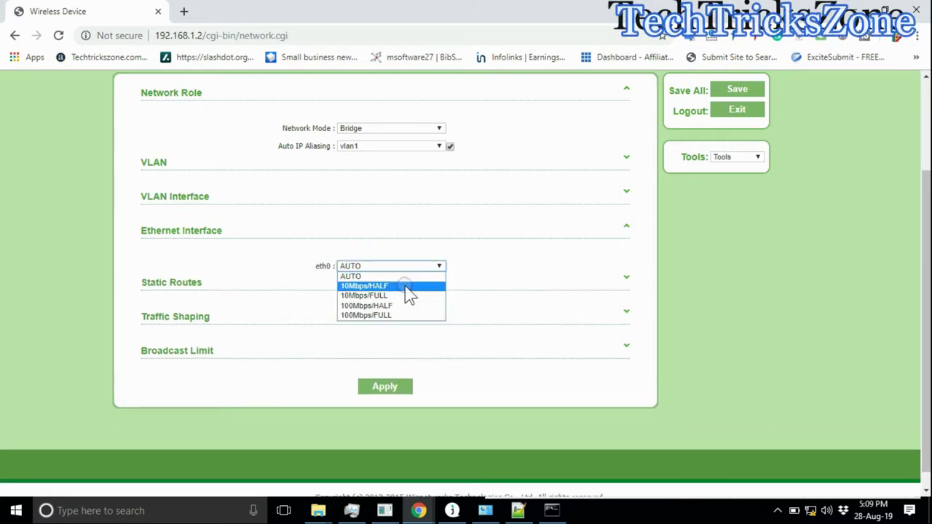
{"action": "left_click", "coordinate": [406, 231]}
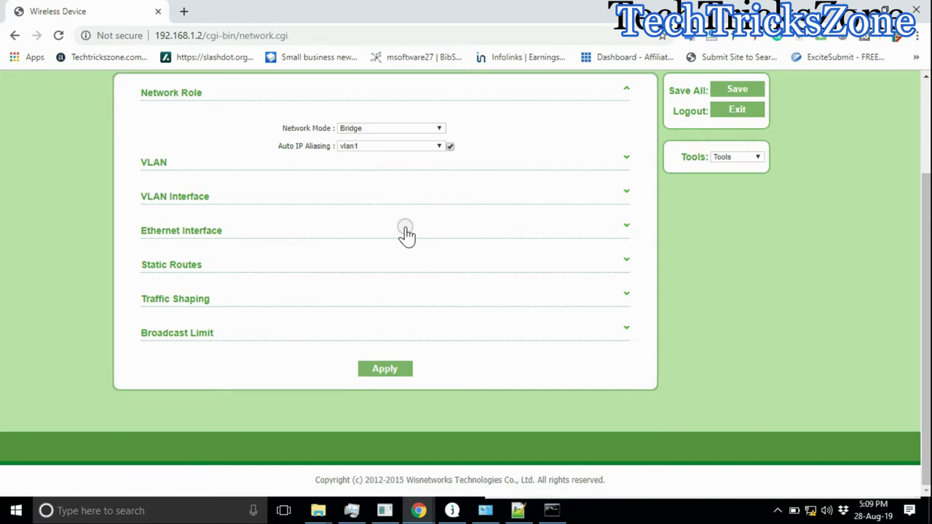
{"action": "scroll", "coordinate": [405, 230], "scroll_direction": "up", "scroll_amount": 1}
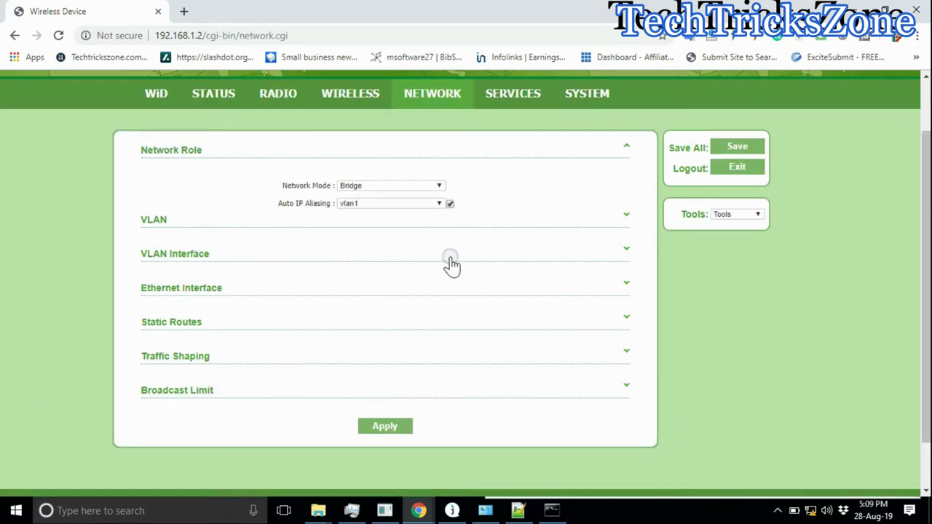
Step: Edit the vlan1 interface, set its fallback IP to 192.168.1.210 and apply
{"action": "left_click", "coordinate": [627, 249]}
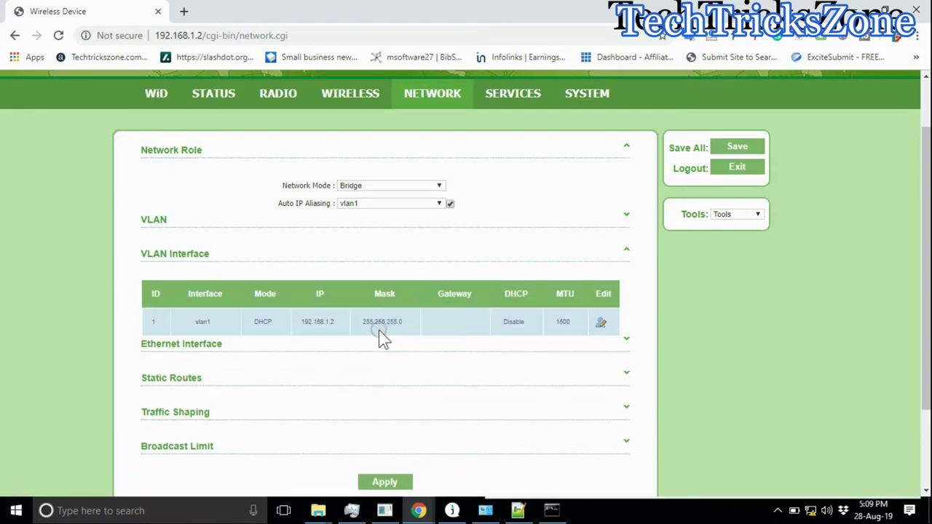
{"action": "double_click", "coordinate": [304, 320]}
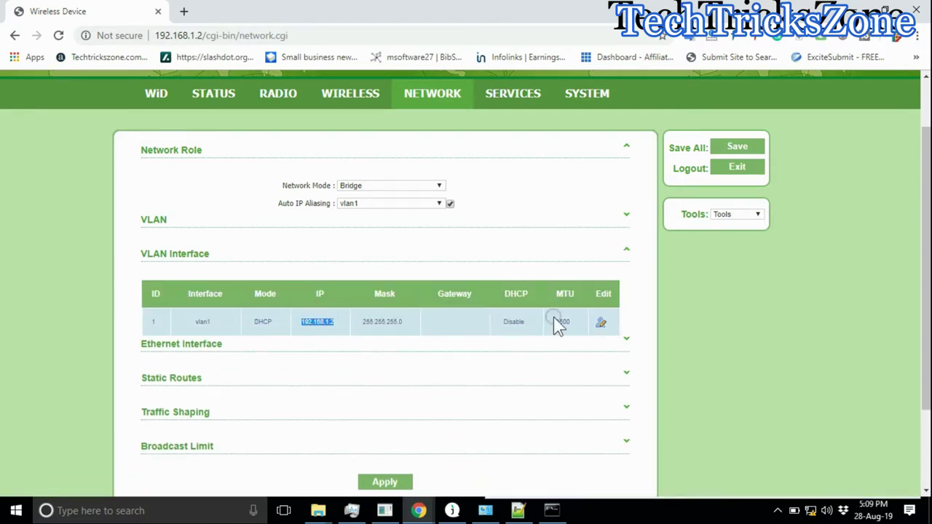
{"action": "left_click", "coordinate": [601, 323]}
{"action": "left_click", "coordinate": [460, 255]}
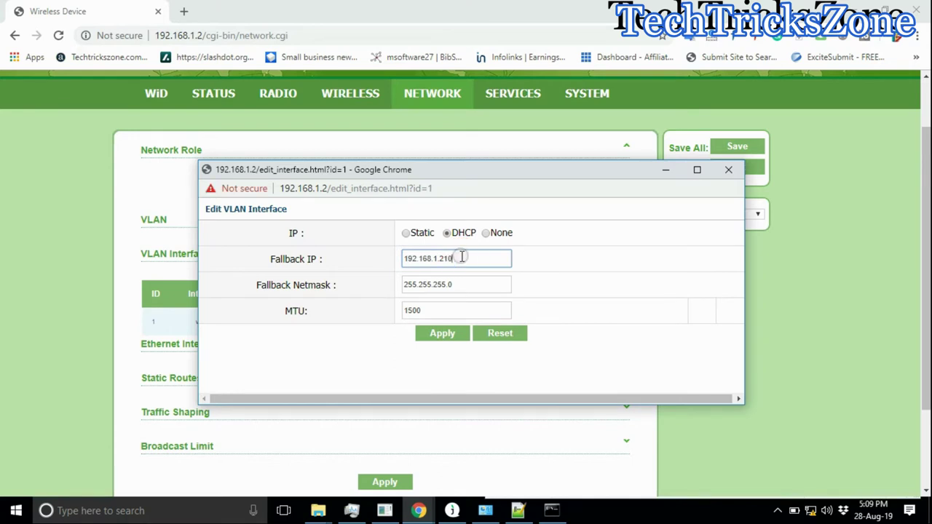
{"action": "left_click", "coordinate": [438, 334]}
Step: Launch a Command Prompt through Run with cmd
{"action": "key", "text": "super+r"}
{"action": "type", "text": "cmd"}
{"action": "key", "text": "Return"}
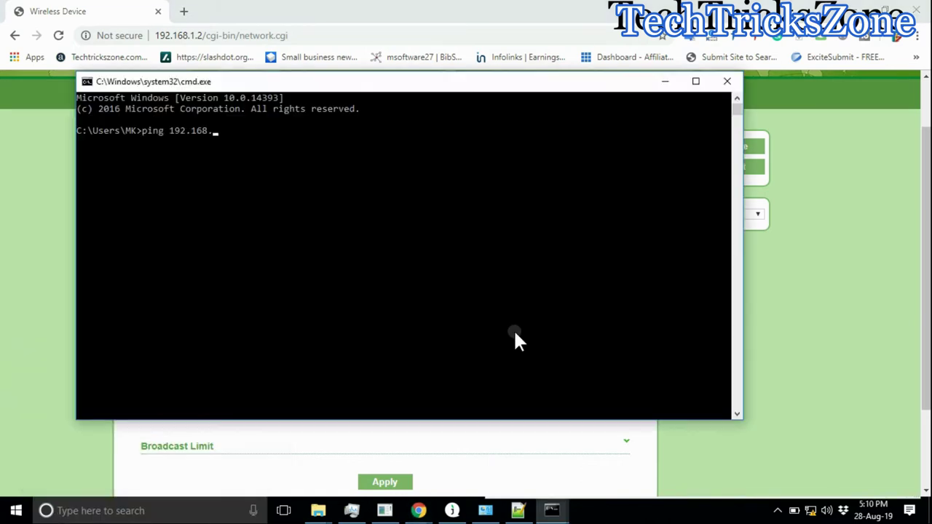
Step: Run 'ping 192.168.1.210 -t', check the other ping console, and return to the WisOS network page
{"action": "type", "text": "ping 192.168.1.210 -t"}
{"action": "key", "text": "Return"}
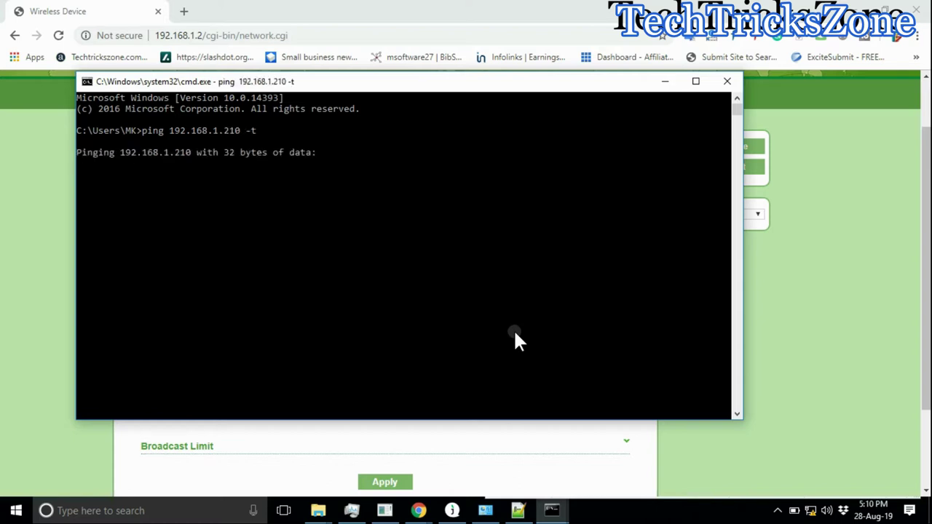
{"action": "left_click", "coordinate": [562, 455]}
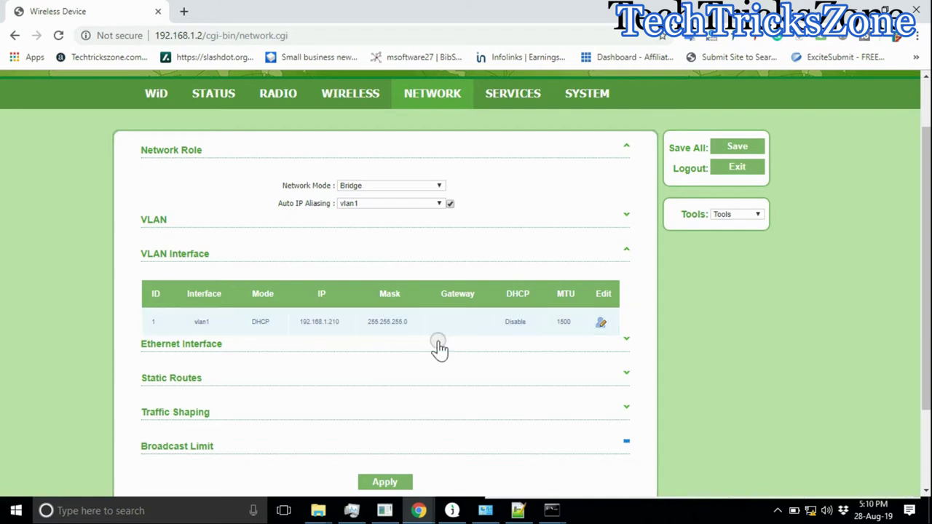
{"action": "mouse_move", "coordinate": [552, 511]}
{"action": "left_click", "coordinate": [525, 456]}
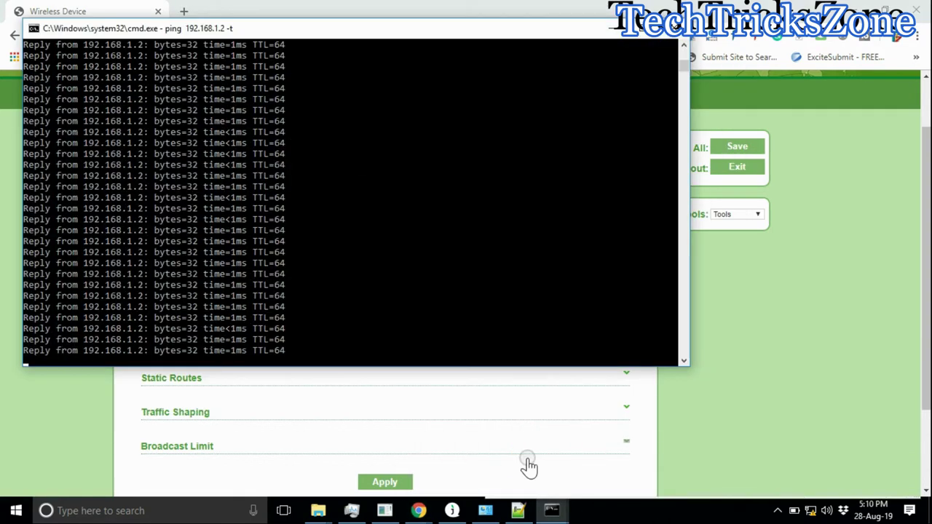
{"action": "left_click", "coordinate": [770, 361]}
{"action": "scroll", "coordinate": [554, 380], "scroll_direction": "down", "scroll_amount": 3}
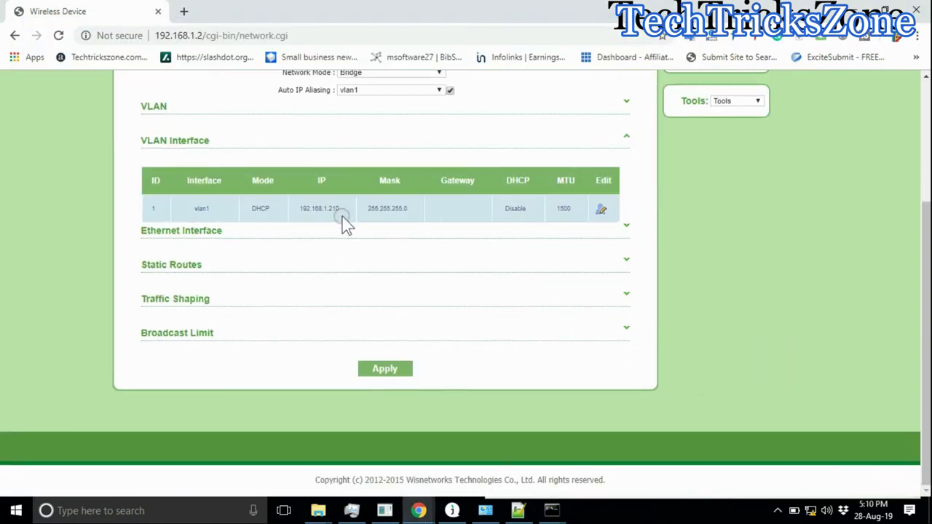
Step: Apply the management IP change to 192.168.1.210 and confirm the warning with Yes
{"action": "left_click", "coordinate": [382, 370]}
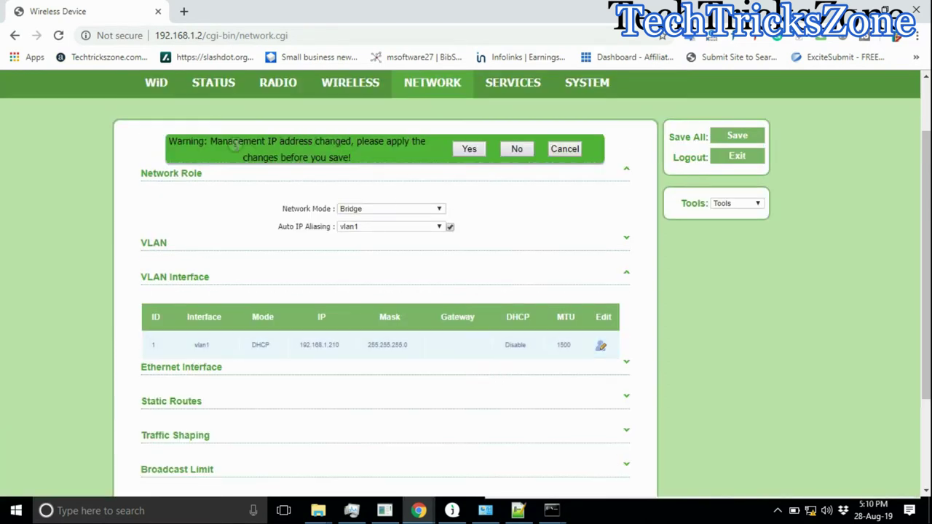
{"action": "left_click_drag", "start_coordinate": [208, 141], "coordinate": [468, 159]}
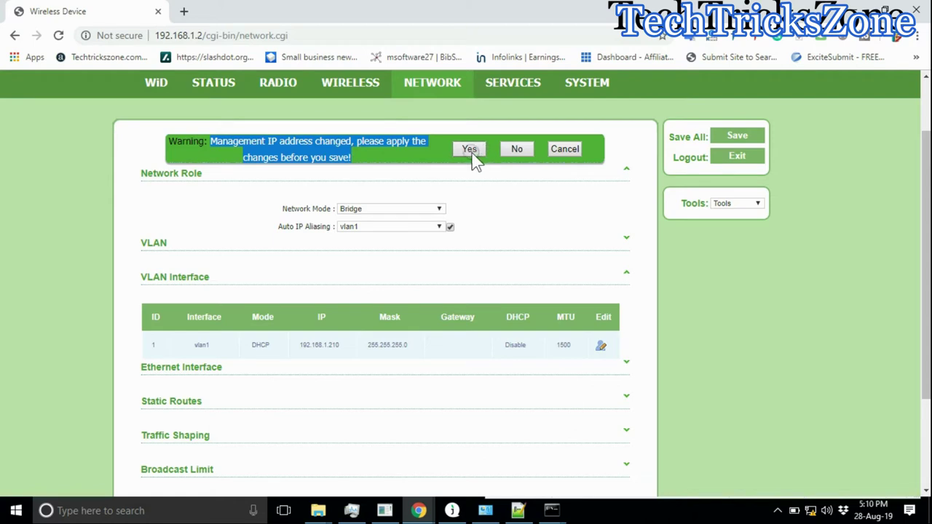
{"action": "left_click", "coordinate": [469, 151]}
Step: Arrange the 192.168.1.210 and 192.168.1.2 ping windows side by side
{"action": "mouse_move", "coordinate": [557, 512]}
{"action": "left_click", "coordinate": [624, 457]}
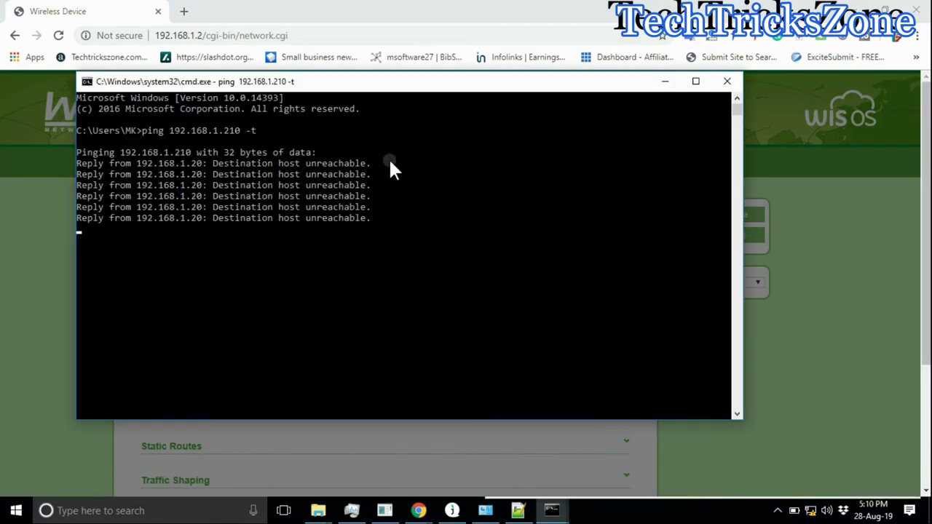
{"action": "left_click_drag", "start_coordinate": [362, 87], "coordinate": [621, 88]}
{"action": "left_click", "coordinate": [555, 509]}
{"action": "left_click", "coordinate": [416, 433]}
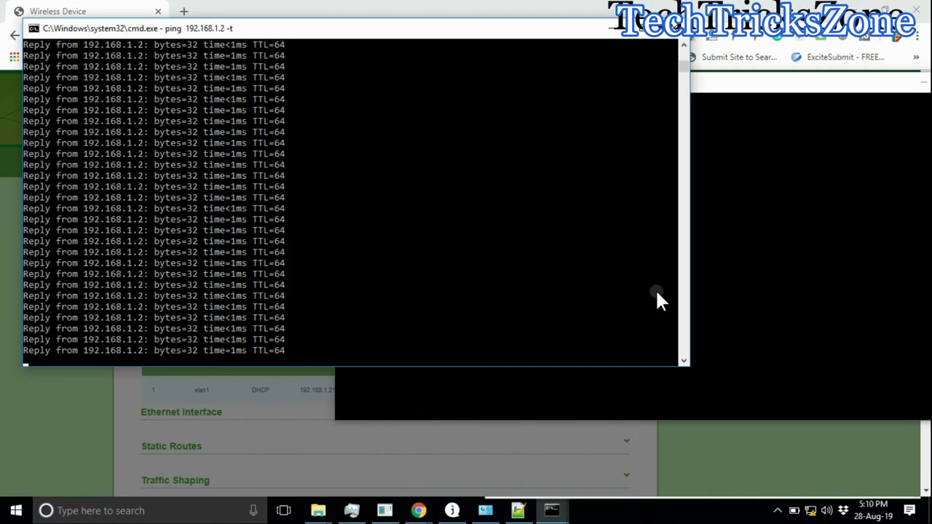
{"action": "left_click", "coordinate": [722, 278]}
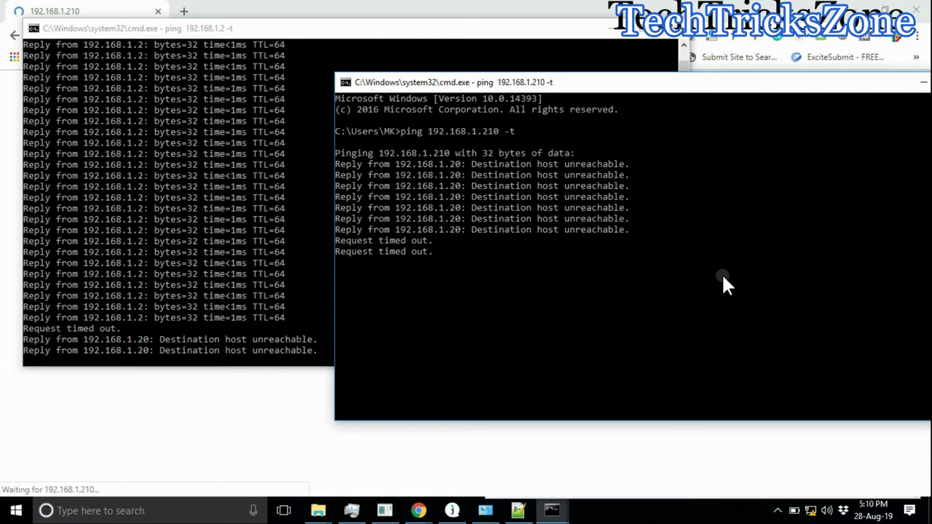
Step: Add the note 'relogin device with new ip', then watch 192.168.1.210 replying while 192.168.1.2 fails
{"action": "left_click", "coordinate": [518, 511]}
{"action": "left_click", "coordinate": [672, 386]}
{"action": "scroll", "coordinate": [673, 364], "scroll_direction": "down", "scroll_amount": 1}
{"action": "left_click", "coordinate": [644, 313]}
{"action": "key", "text": "Return"}
{"action": "type", "text": "relogin device with new ip"}
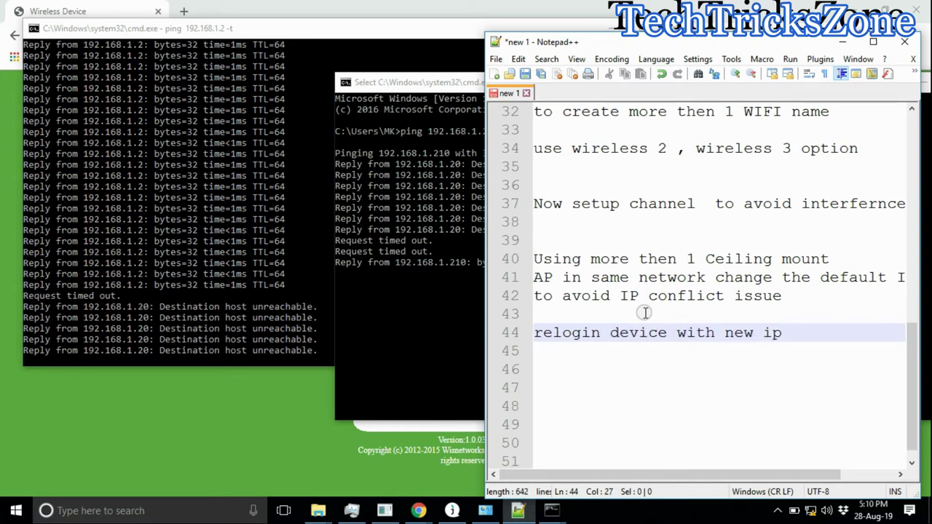
{"action": "left_click", "coordinate": [361, 355]}
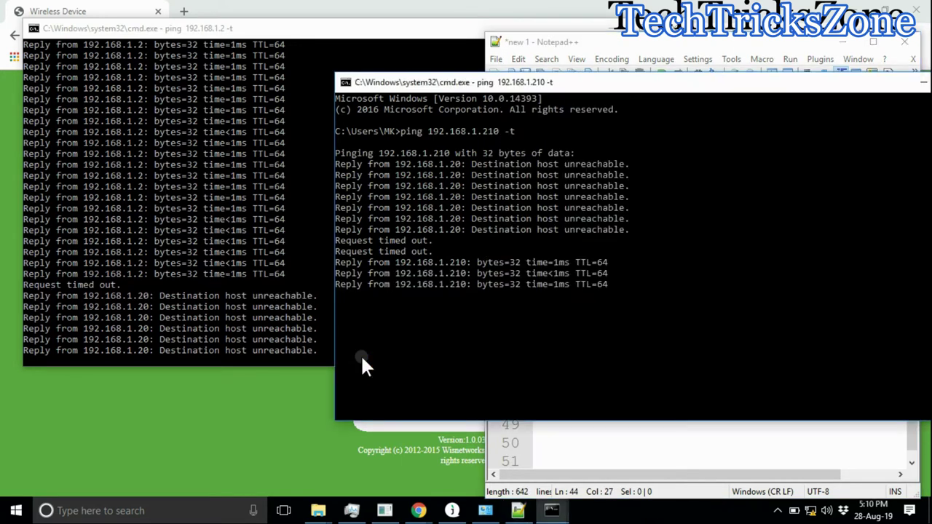
{"action": "left_click", "coordinate": [270, 287]}
Step: Log in at 192.168.1.210 with username admin and the device password
{"action": "left_click", "coordinate": [750, 239]}
{"action": "left_click", "coordinate": [302, 414]}
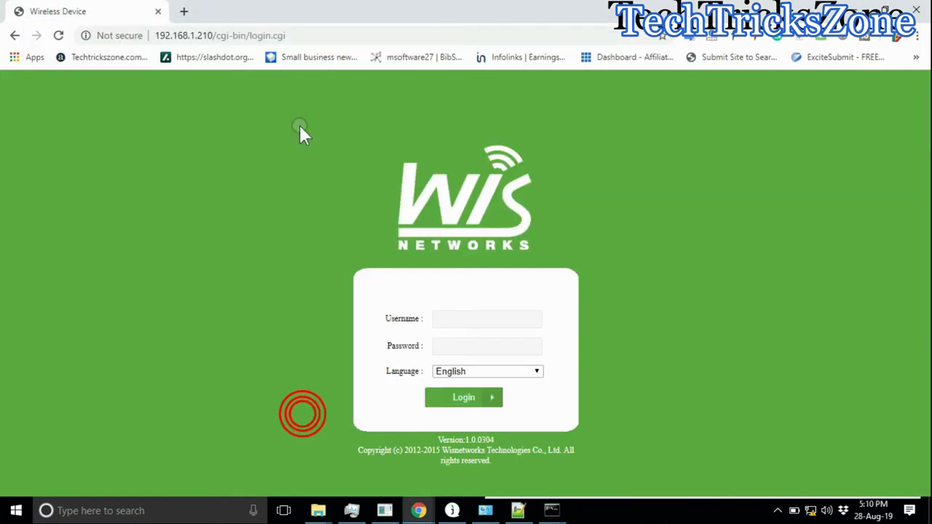
{"action": "left_click", "coordinate": [446, 320]}
{"action": "type", "text": "admin"}
{"action": "key", "text": "Tab"}
{"action": "type", "text": "a"}
{"action": "left_click", "coordinate": [495, 398]}
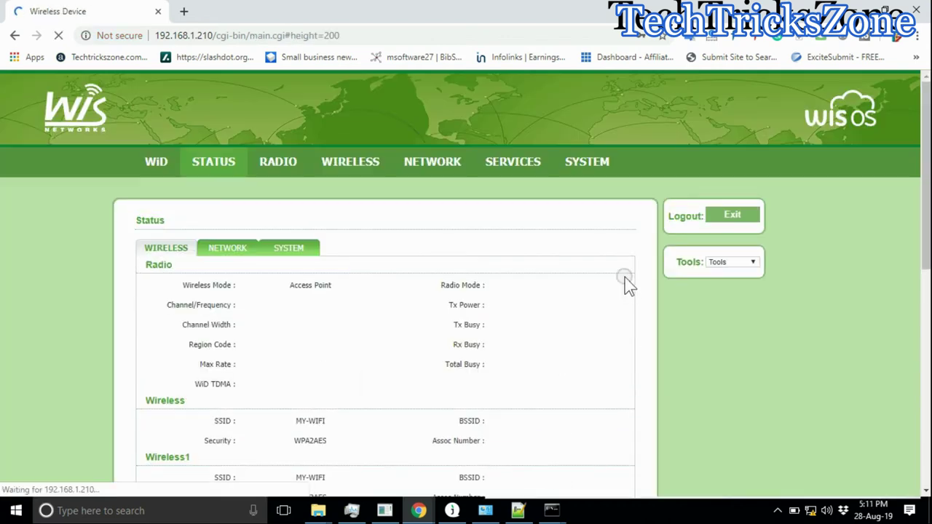
Step: Open the WisOS SYSTEM settings page
{"action": "scroll", "coordinate": [624, 284], "scroll_direction": "down", "scroll_amount": 1}
{"action": "scroll", "coordinate": [621, 228], "scroll_direction": "up", "scroll_amount": 1}
{"action": "left_click", "coordinate": [591, 162]}
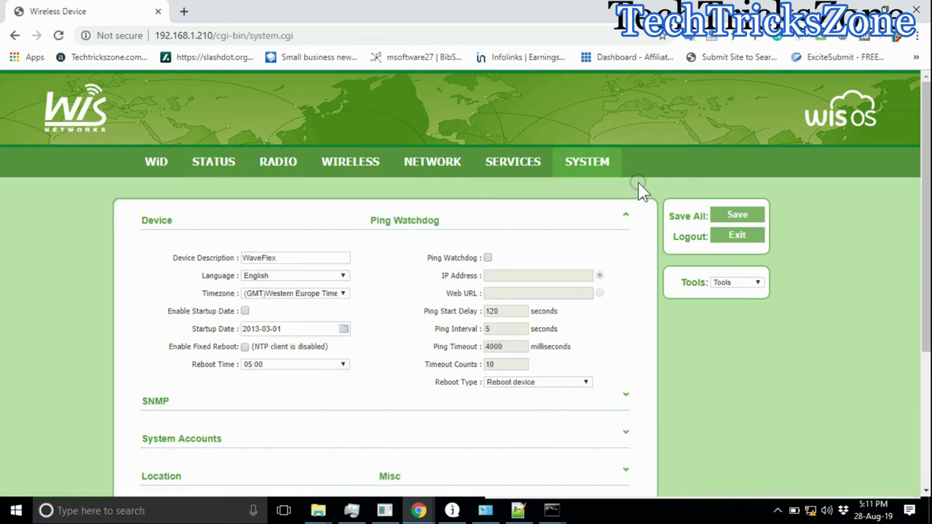
Step: Select the WaveFlex device description and check the Location settings
{"action": "double_click", "coordinate": [303, 258]}
{"action": "scroll", "coordinate": [428, 243], "scroll_direction": "down", "scroll_amount": 1}
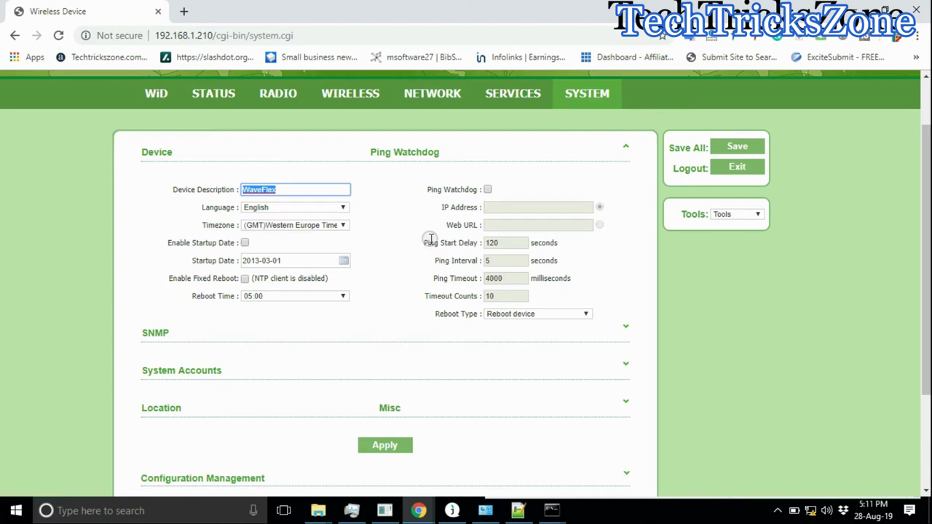
{"action": "scroll", "coordinate": [430, 239], "scroll_direction": "down", "scroll_amount": 2}
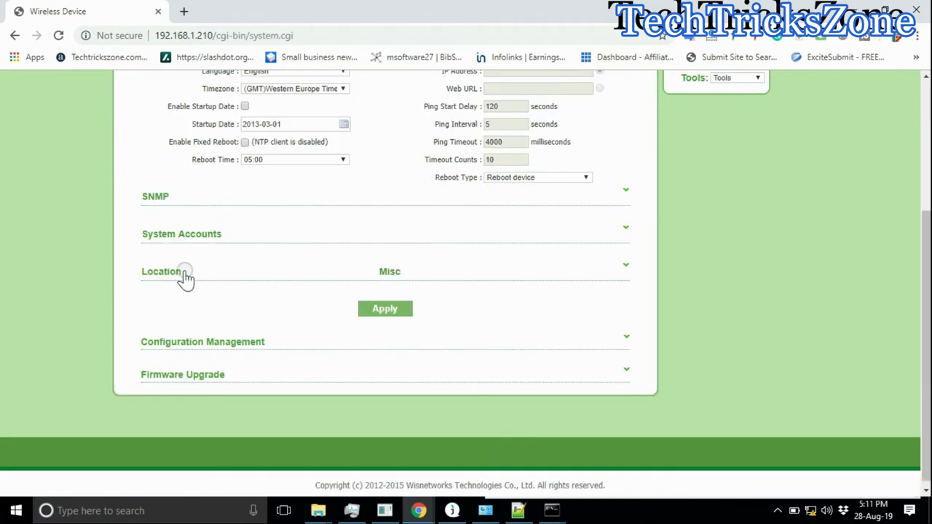
{"action": "left_click", "coordinate": [182, 273]}
{"action": "left_click", "coordinate": [283, 272]}
{"action": "scroll", "coordinate": [295, 233], "scroll_direction": "up", "scroll_amount": 2}
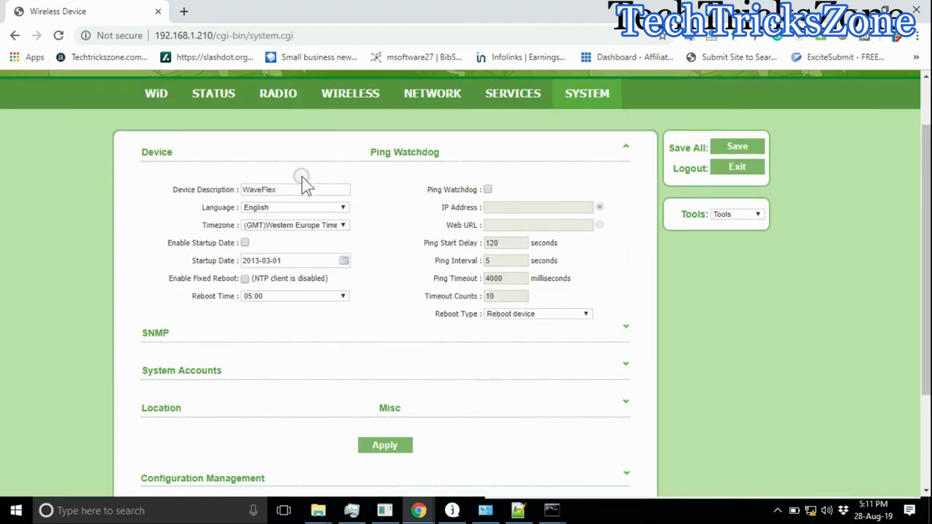
Step: Replace the device description with 'Reception AP', fixing the spelling via suggestions
{"action": "double_click", "coordinate": [293, 189]}
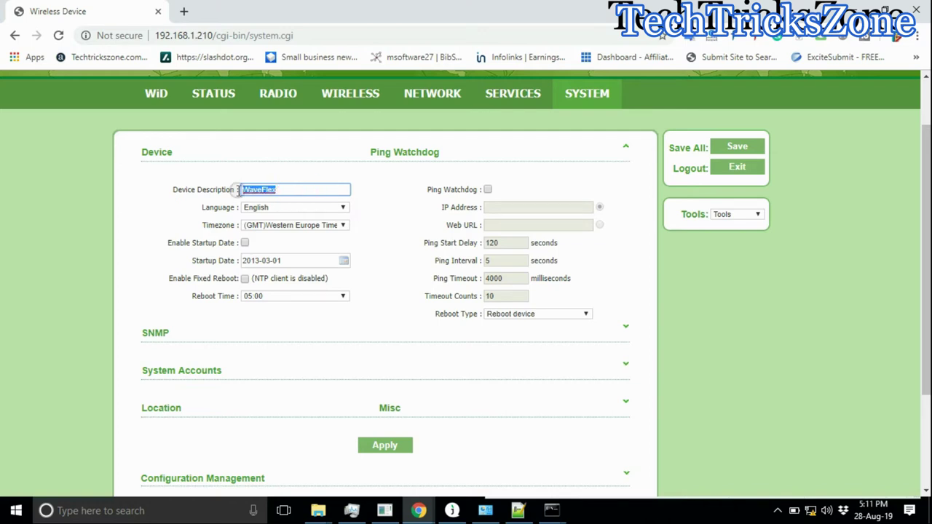
{"action": "type", "text": "Reca"}
{"action": "double_click", "coordinate": [266, 190]}
{"action": "right_click", "coordinate": [262, 189]}
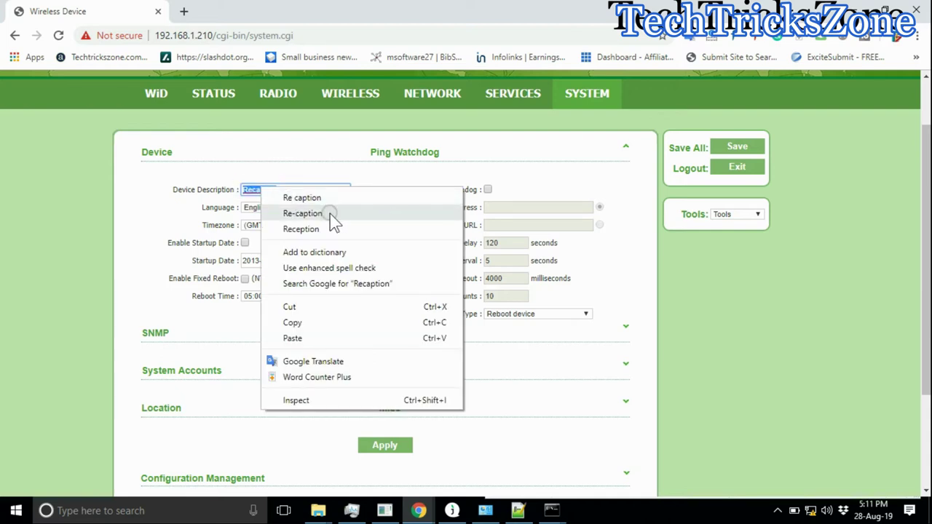
{"action": "left_click", "coordinate": [310, 229]}
Step: Apply and save the new description, then return to the Status overview
{"action": "left_click", "coordinate": [386, 446]}
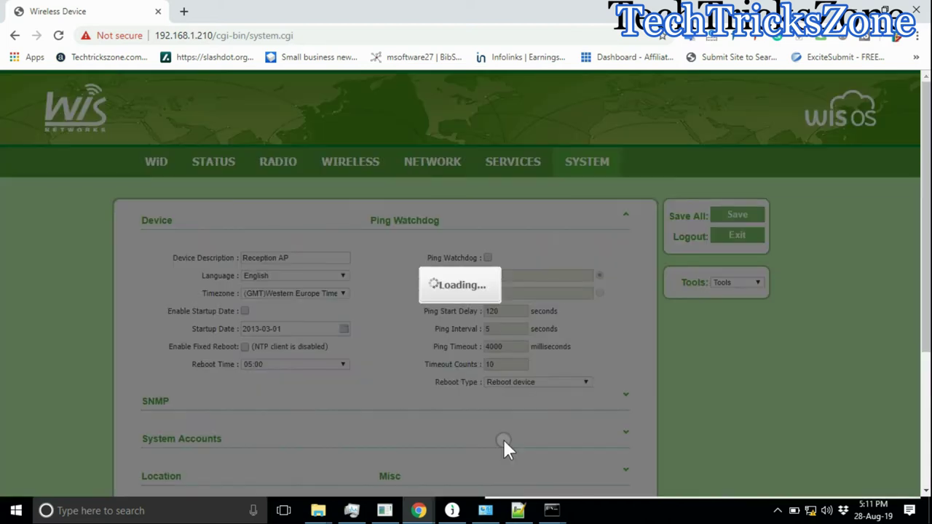
{"action": "left_click", "coordinate": [490, 230]}
{"action": "left_click", "coordinate": [160, 163]}
{"action": "left_click", "coordinate": [215, 166]}
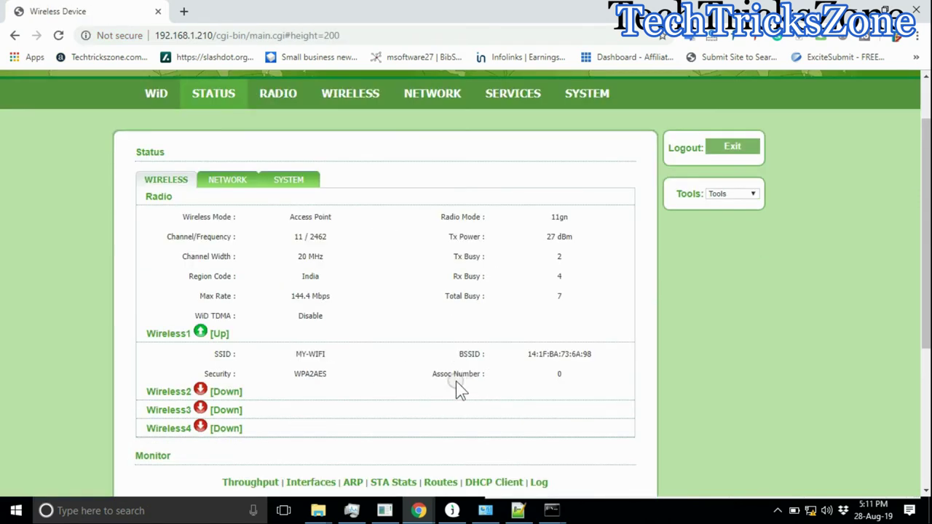
Step: Verify channel 11, 27 dBm and MY-WIFI with WPA2AES on the Status page, then show the notes
{"action": "scroll", "coordinate": [502, 232], "scroll_direction": "down", "scroll_amount": 3}
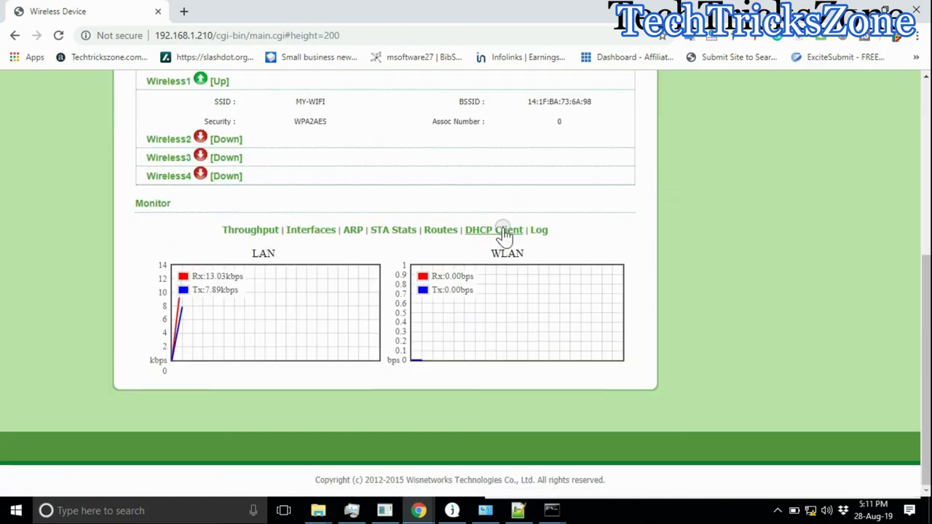
{"action": "scroll", "coordinate": [504, 231], "scroll_direction": "up", "scroll_amount": 2}
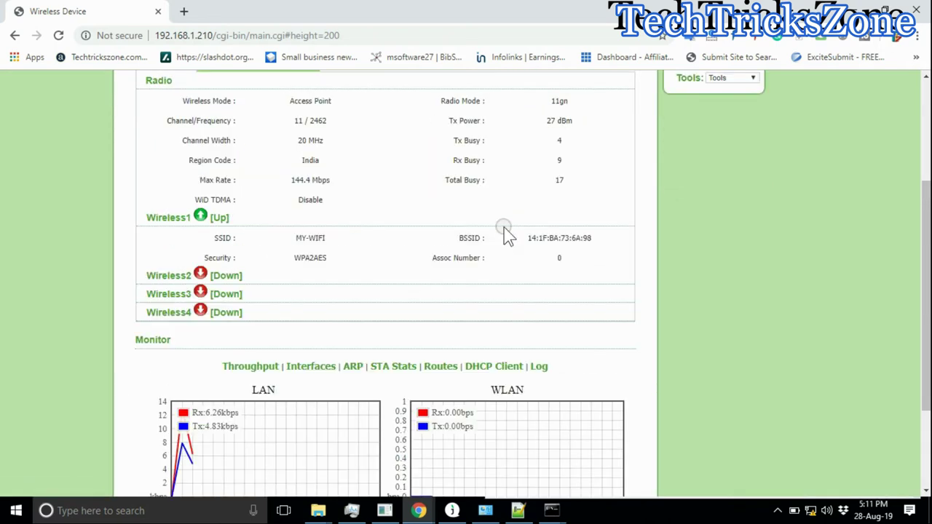
{"action": "scroll", "coordinate": [504, 231], "scroll_direction": "up", "scroll_amount": 2}
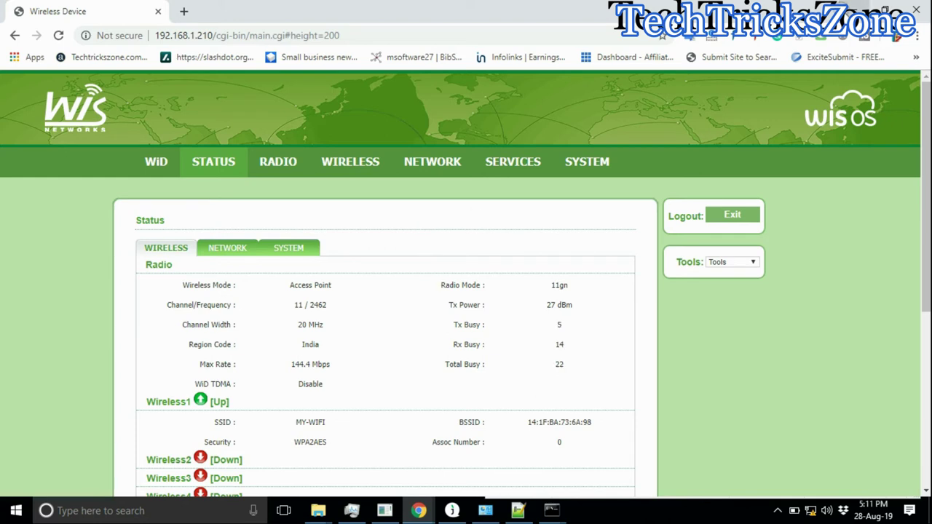
{"action": "left_click", "coordinate": [519, 510]}
Step: Add the notes 'Wireless AP configuration done' and 'Now repeater for next device' on new lines
{"action": "key", "text": "Return"}
{"action": "scroll", "coordinate": [788, 343], "scroll_direction": "down", "scroll_amount": 1}
{"action": "key", "text": "Return"}
{"action": "key", "text": "Return"}
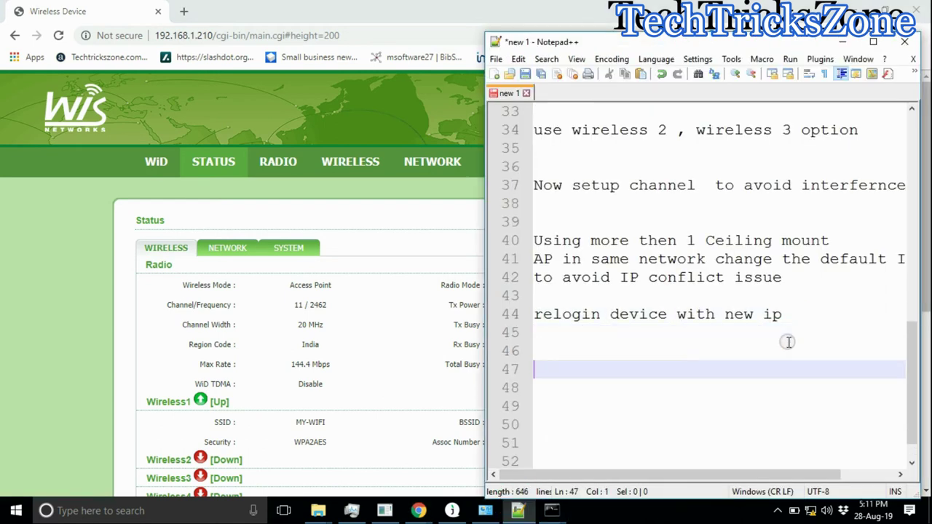
{"action": "type", "text": "Wireless A"}
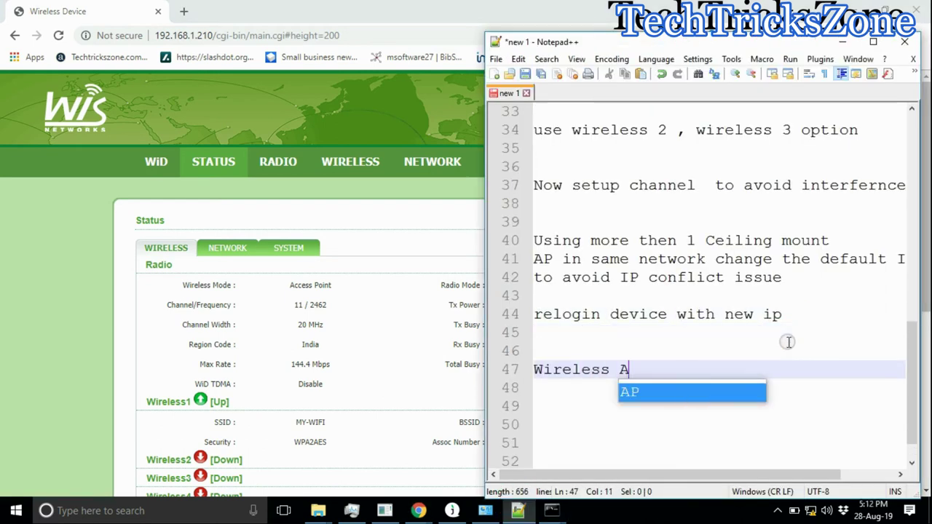
{"action": "type", "text": "P configure"}
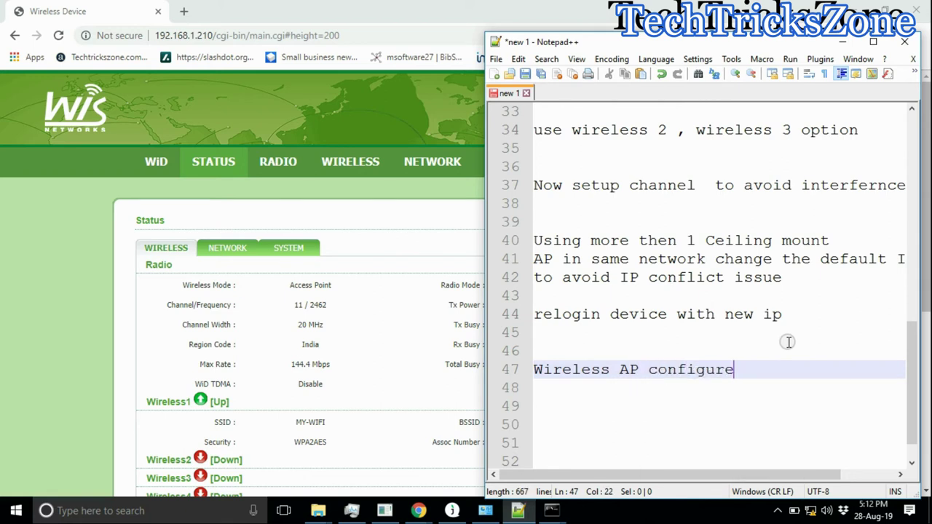
{"action": "type", "text": "tion done"}
{"action": "key", "text": "Return"}
{"action": "key", "text": "Return"}
{"action": "type", "text": "Now repeater for"}
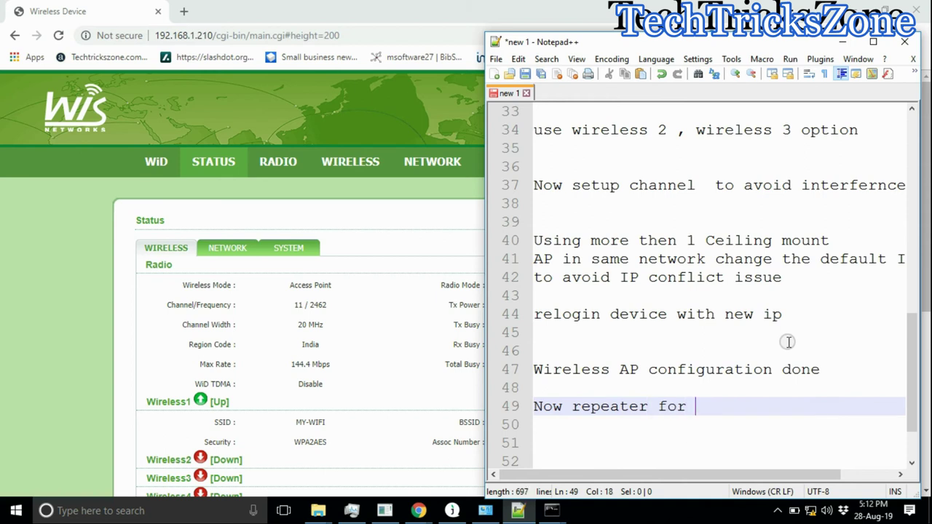